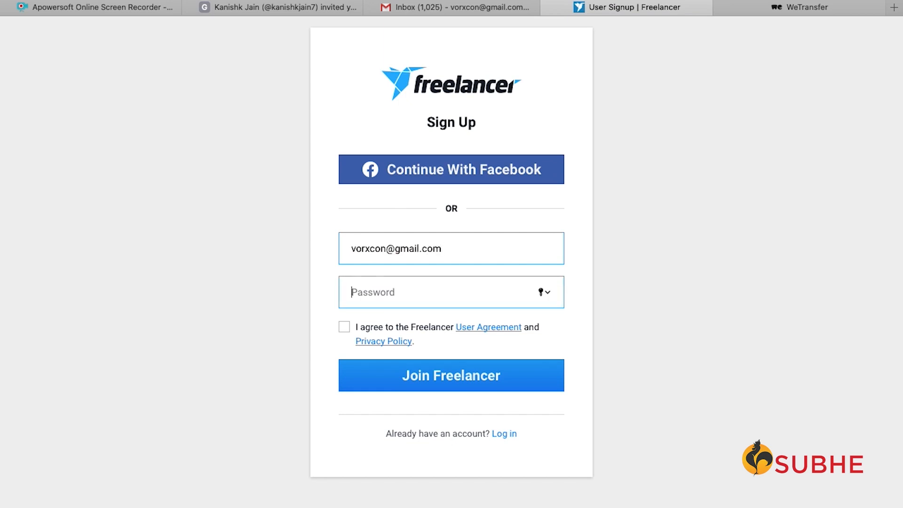
# - Enter a password, accept the user agreement and submit the Freelancer sign-up
pyautogui.write('••••••••')
pyautogui.click(357, 330)
pyautogui.click(475, 377)
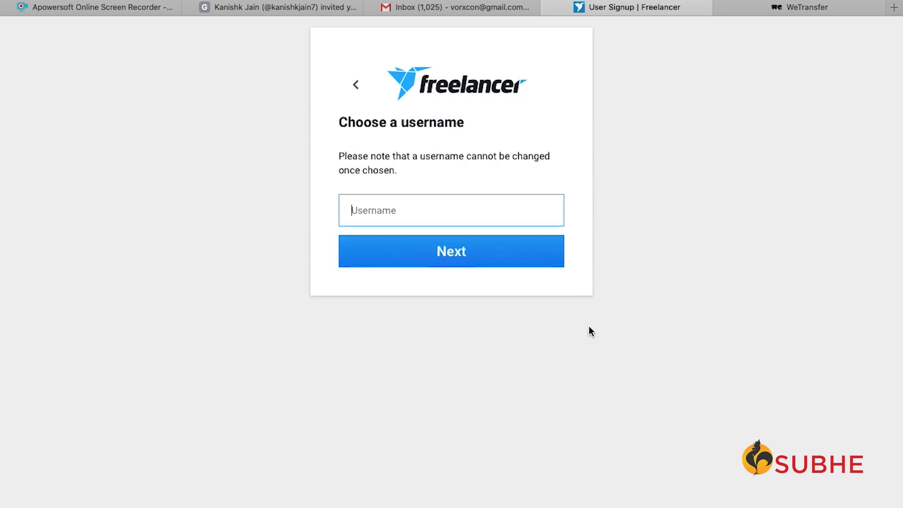
# - Choose a username, removing its space so Freelancer accepts it
pyautogui.write('Vorx Con')
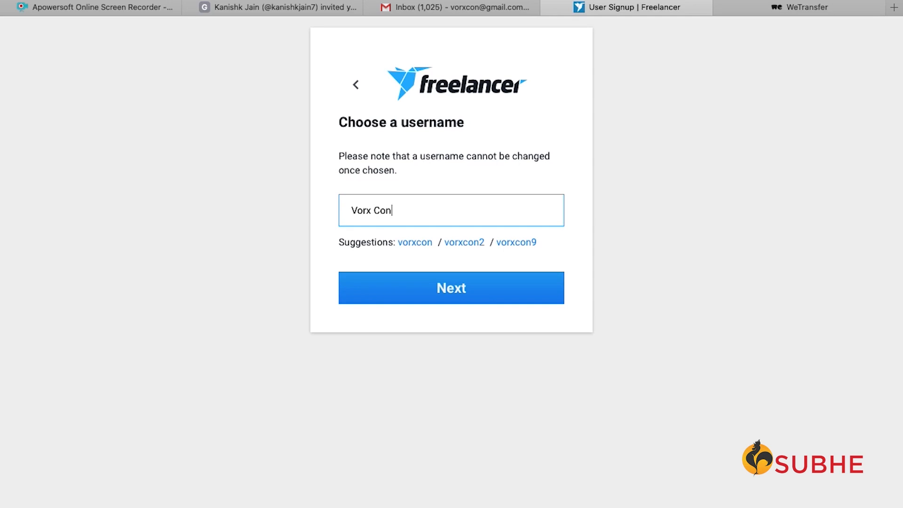
pyautogui.click(438, 285)
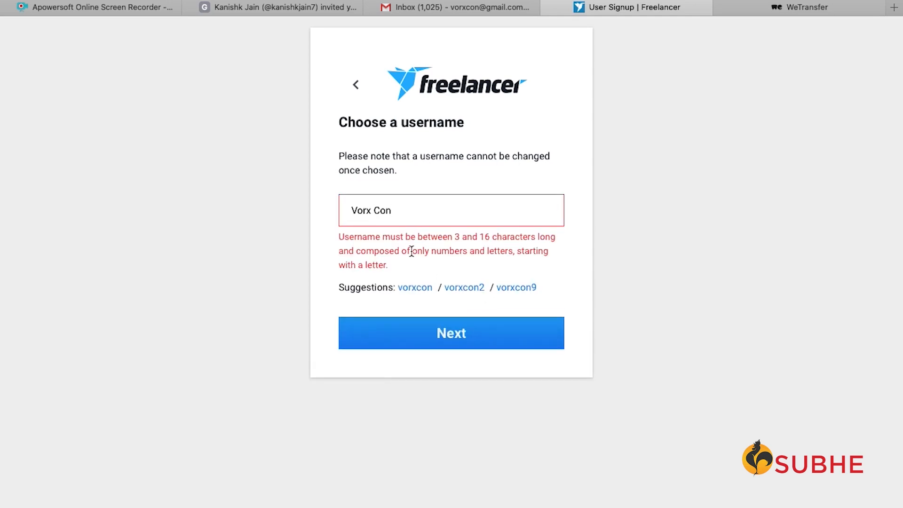
pyautogui.click(375, 212)
pyautogui.press('BackSpace')
pyautogui.click(523, 333)
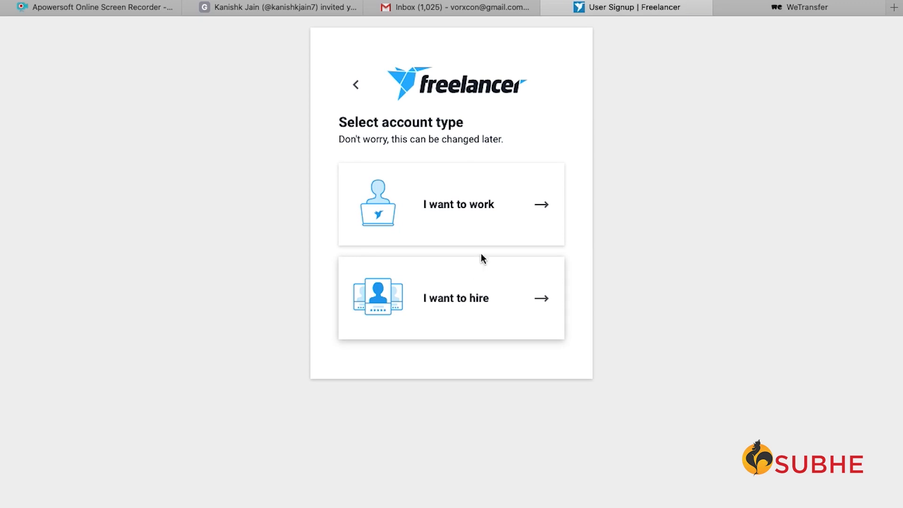
# - Pick the 'I want to work' account type and let Safari save the password
pyautogui.click(490, 205)
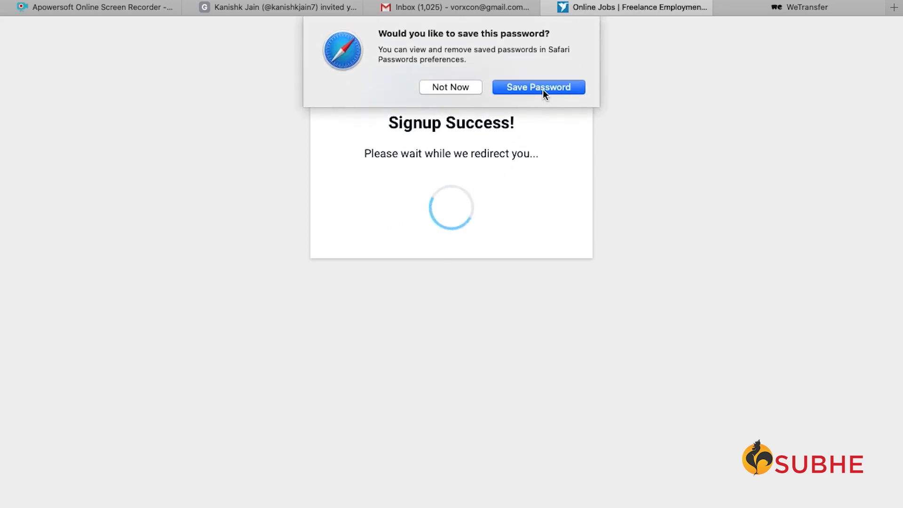
pyautogui.click(544, 90)
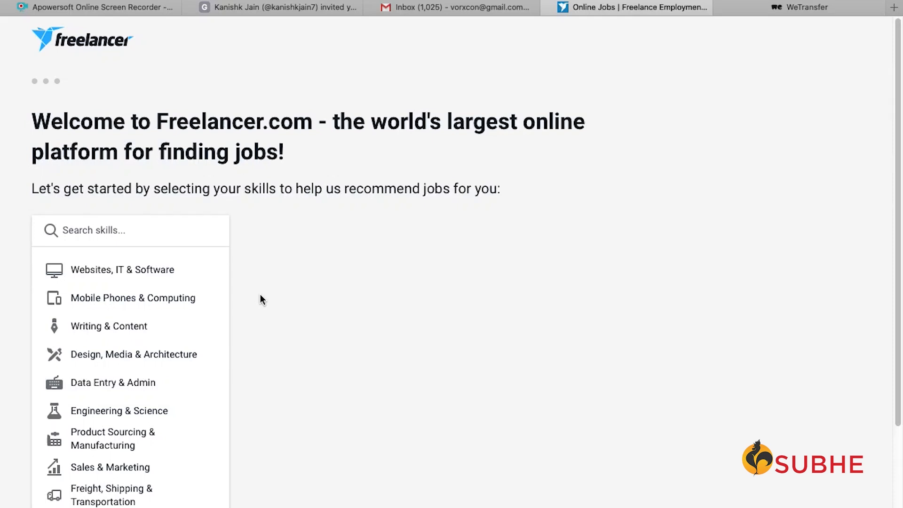
# - Select WordPress, PHP, eCommerce, SEO and Shopify under Websites, IT & Software, then view Writing & Content
pyautogui.click(138, 272)
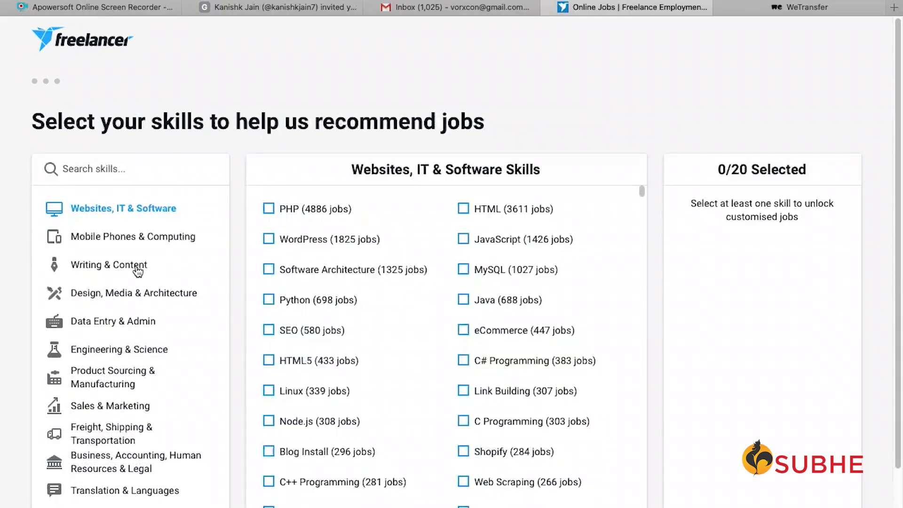
pyautogui.click(270, 242)
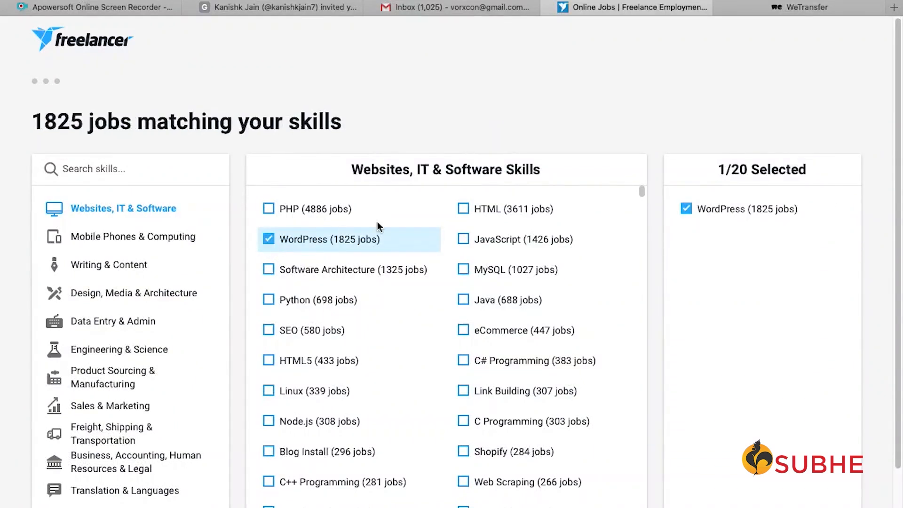
pyautogui.click(268, 209)
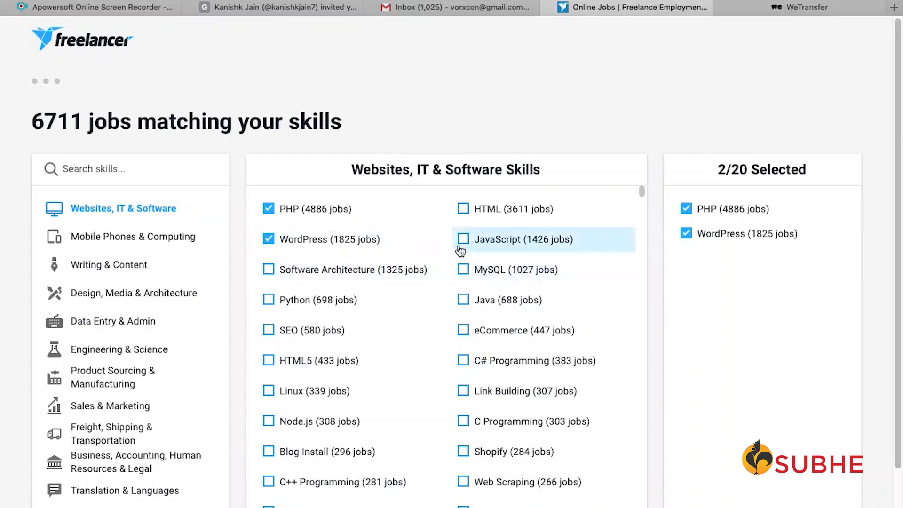
pyautogui.click(465, 332)
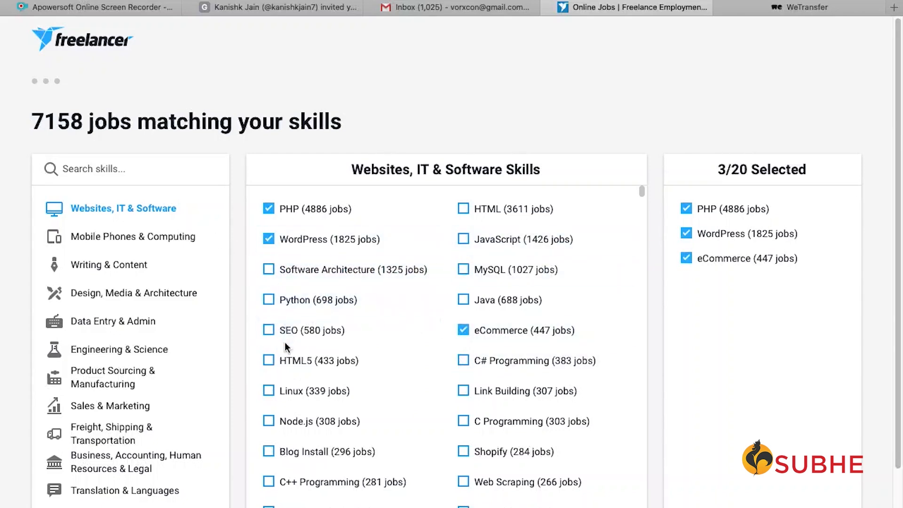
pyautogui.click(269, 332)
pyautogui.scroll(-1, 348, 341)
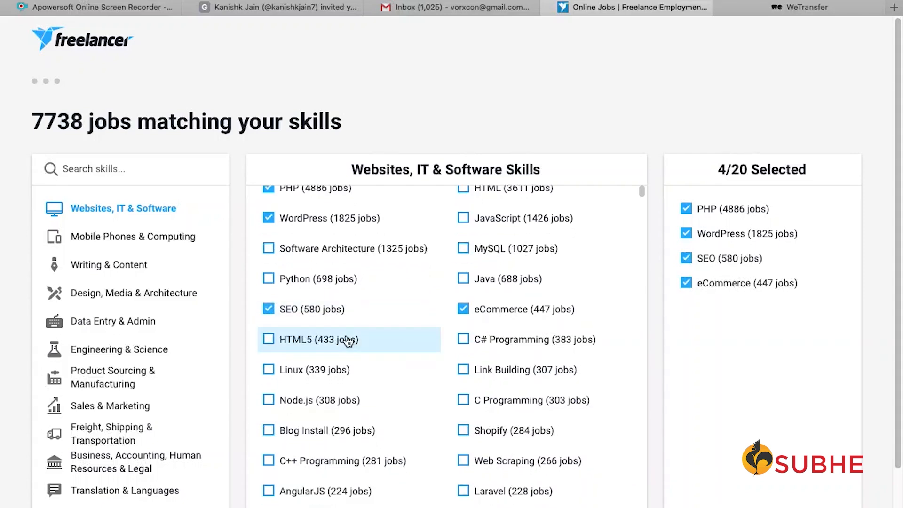
pyautogui.click(464, 430)
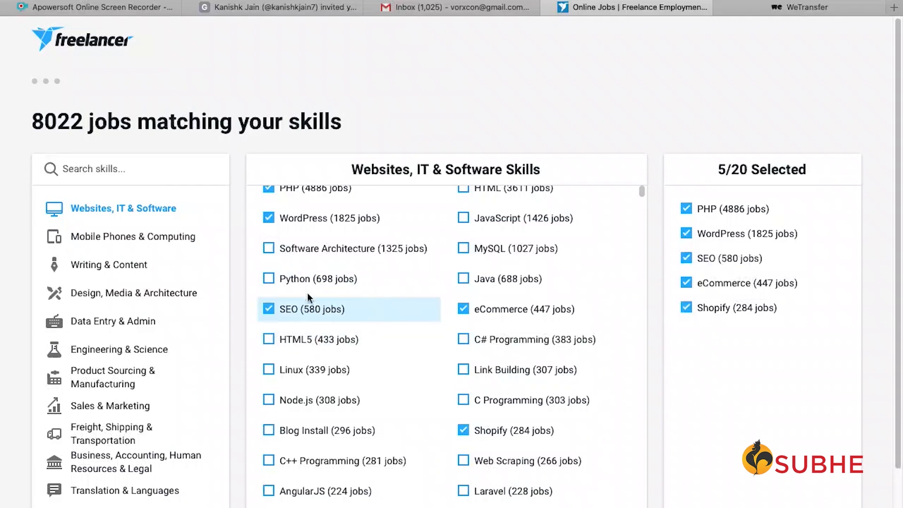
pyautogui.click(124, 268)
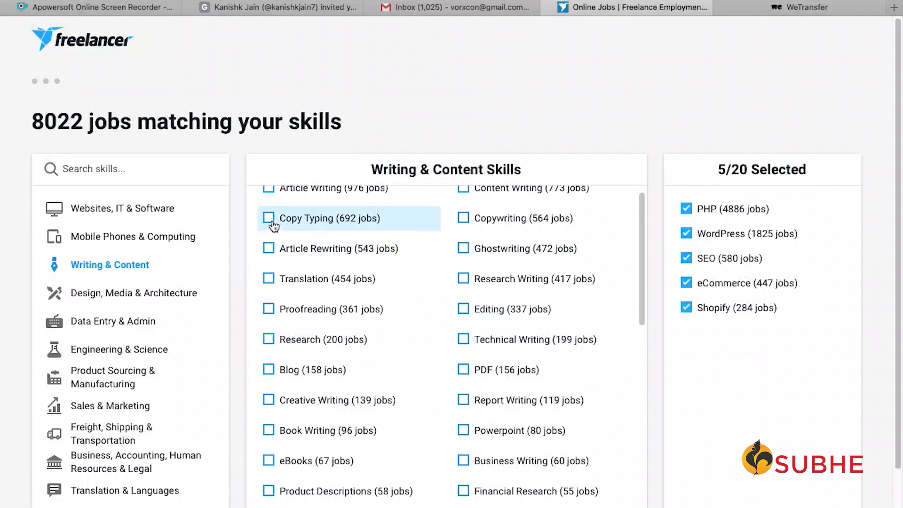
# - Add Article Rewriting, Content Writing, Copywriting and Article Writing from Writing & Content
pyautogui.click(272, 252)
pyautogui.scroll(1, 373, 338)
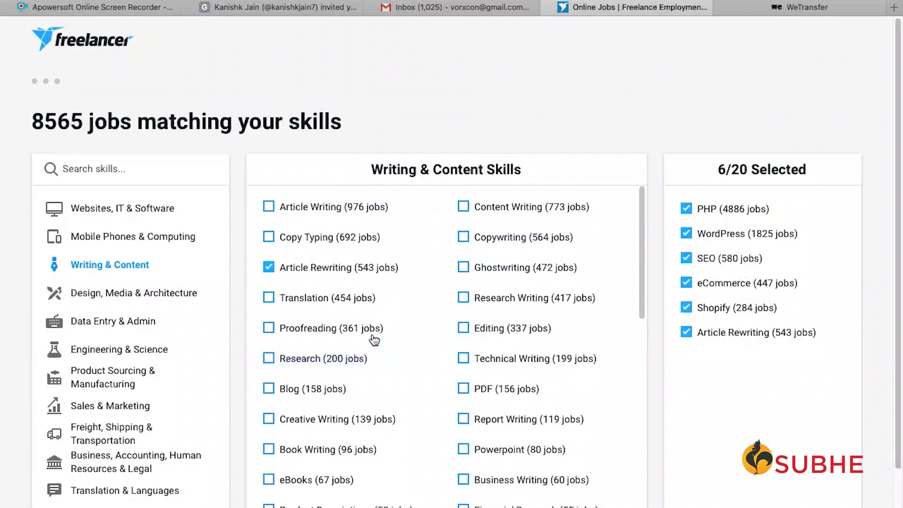
pyautogui.click(464, 209)
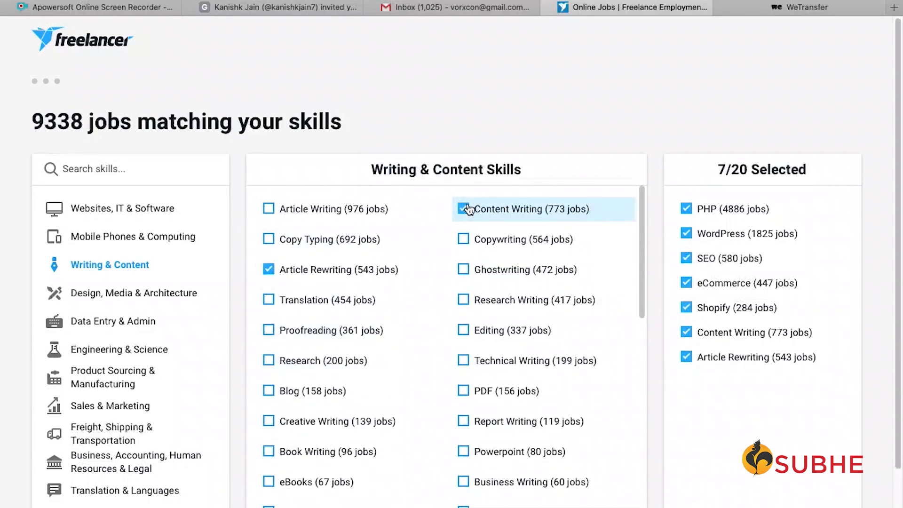
pyautogui.click(465, 240)
pyautogui.click(270, 210)
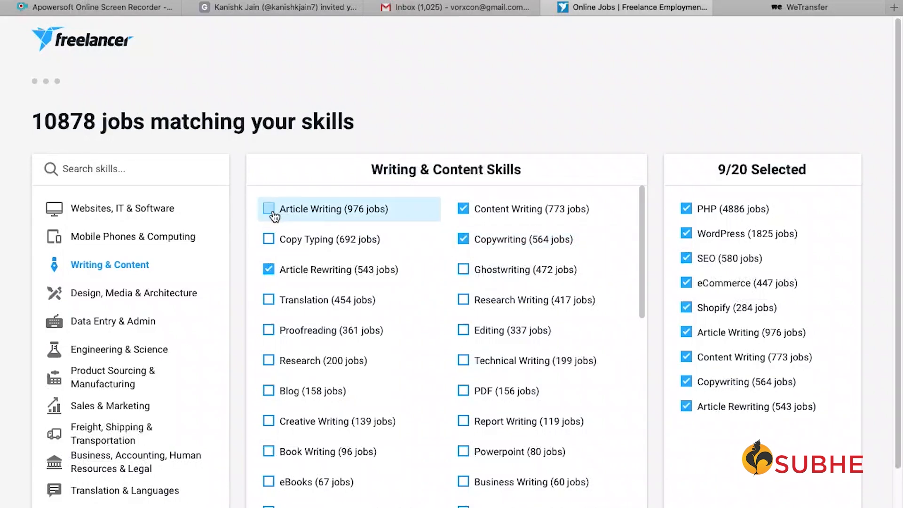
pyautogui.scroll(-2, 160, 327)
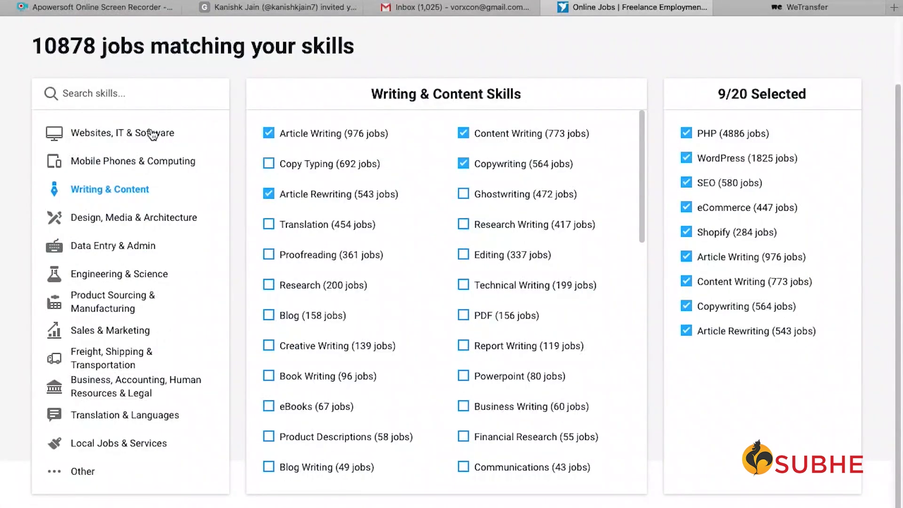
# - Add Social Networking and Web Development from Websites, IT & Software
pyautogui.click(152, 134)
pyautogui.scroll(-8, 458, 318)
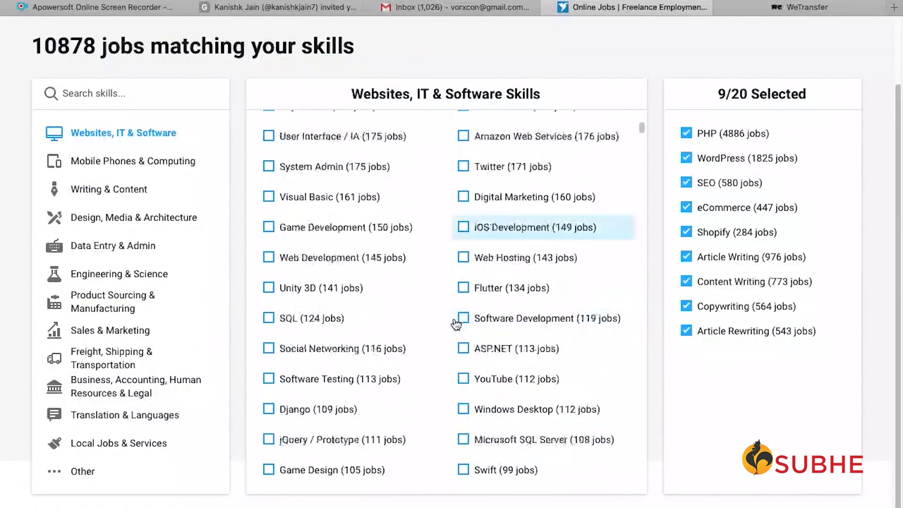
pyautogui.click(269, 342)
pyautogui.click(269, 252)
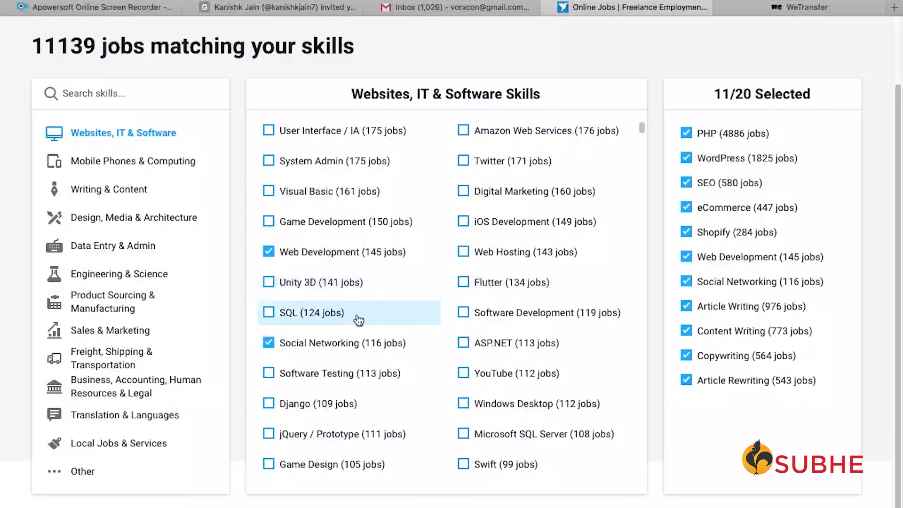
pyautogui.scroll(-10, 470, 316)
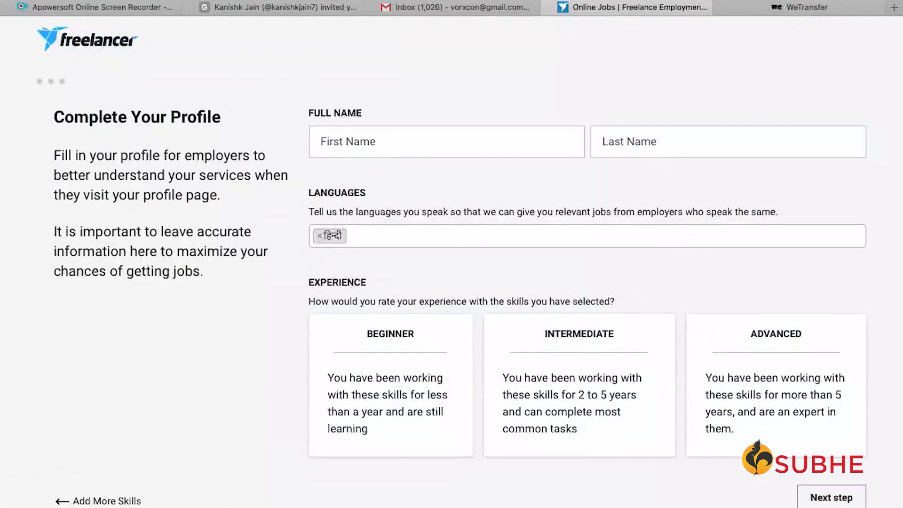
# - Fill in the first and last name on the profile form
pyautogui.click(484, 141)
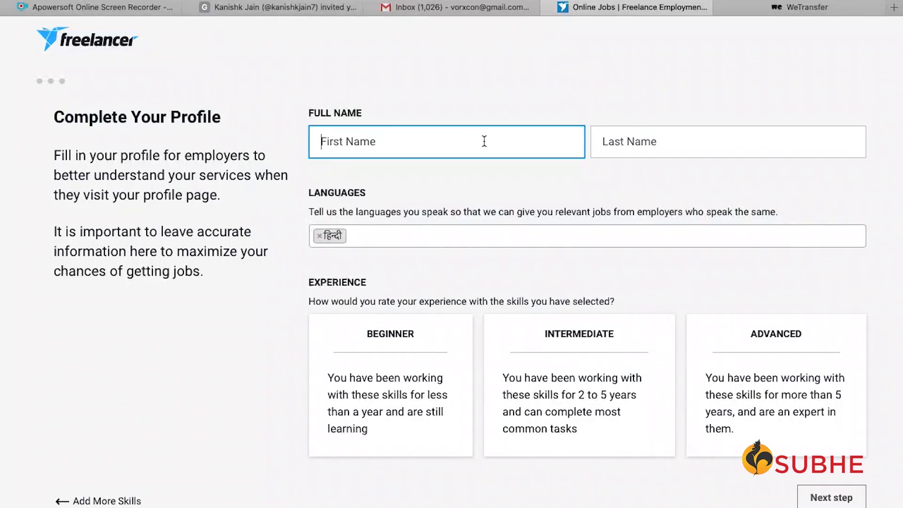
pyautogui.press('Tab')
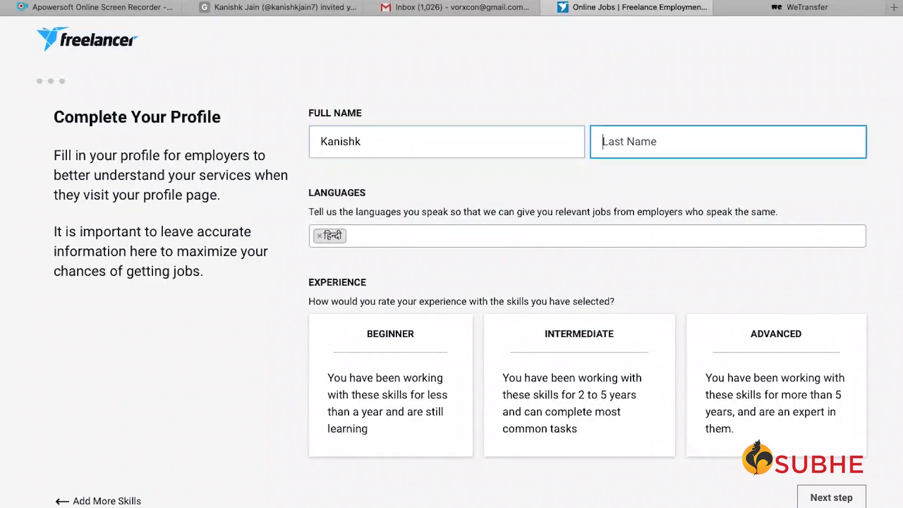
pyautogui.press('Tab')
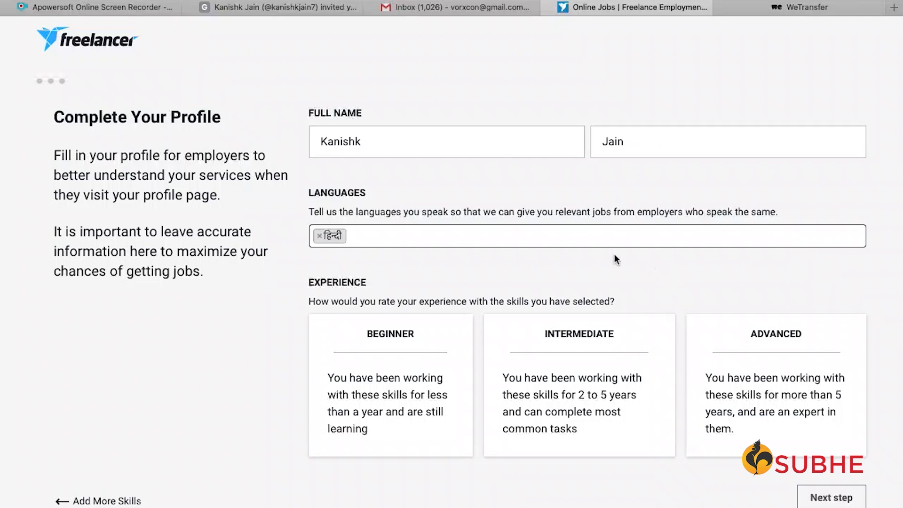
# - Add English as a spoken language and rate skill experience as Advanced
pyautogui.click(559, 393)
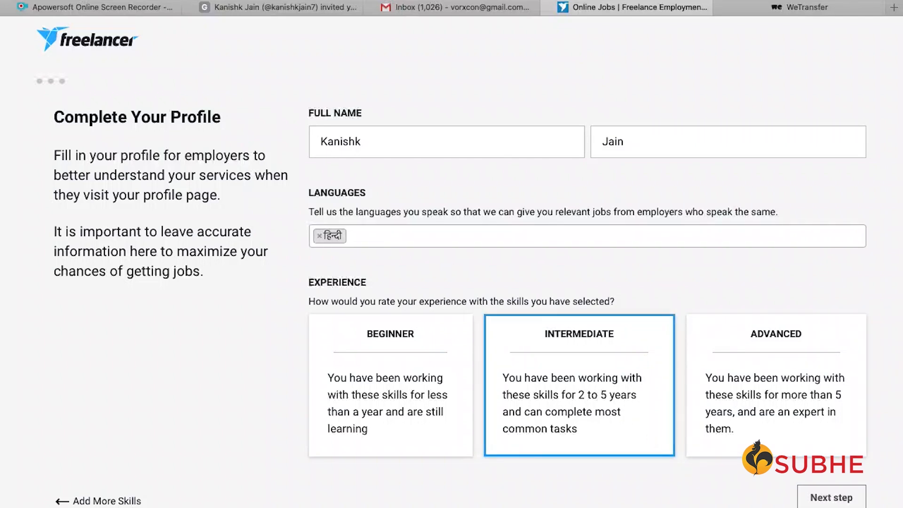
pyautogui.click(520, 234)
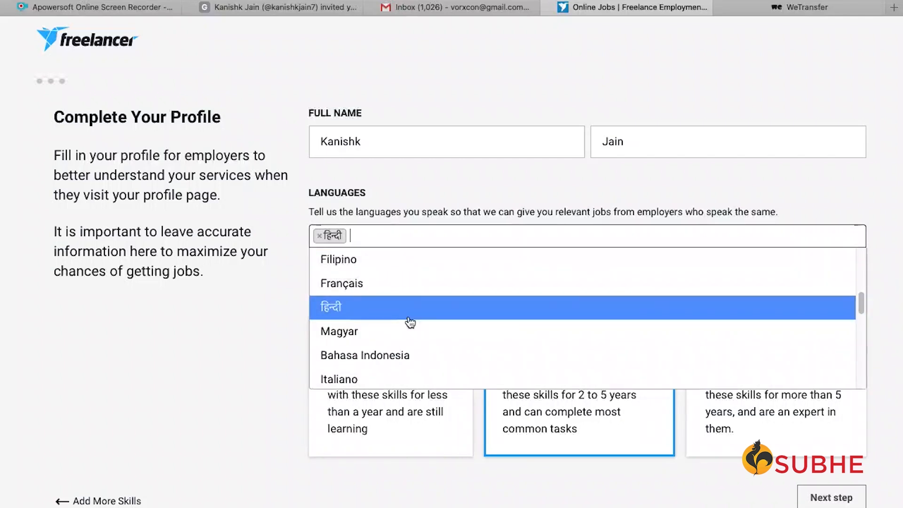
pyautogui.write('eng')
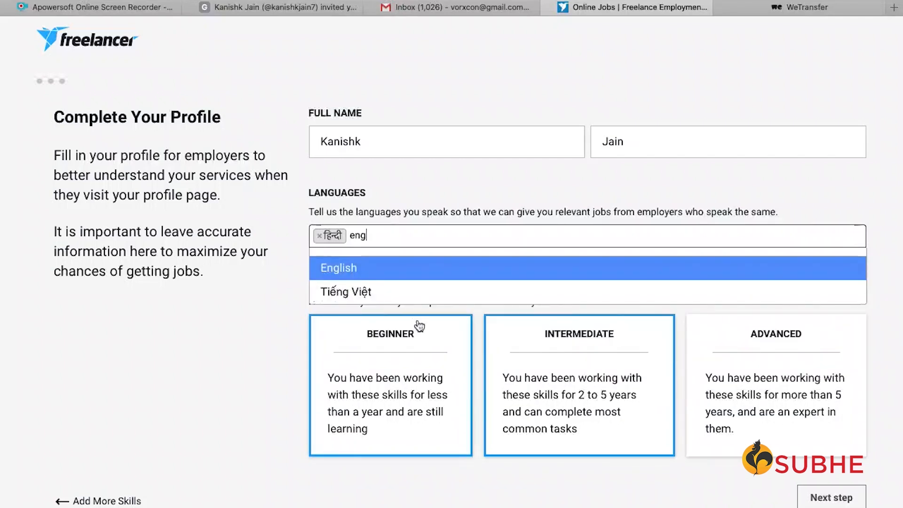
pyautogui.click(424, 268)
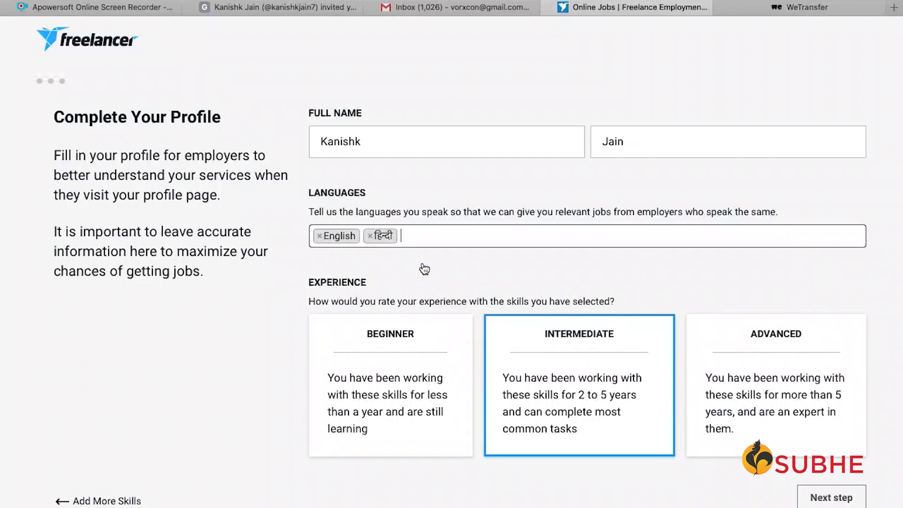
pyautogui.click(738, 395)
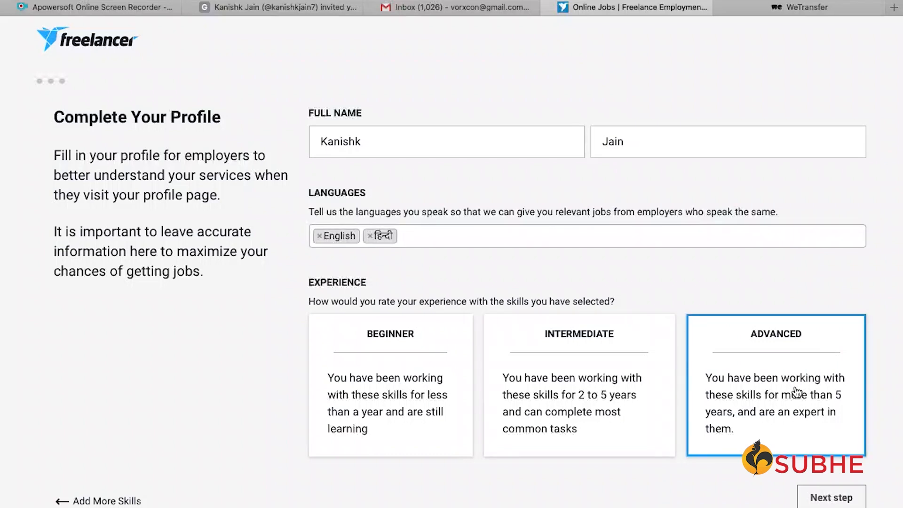
pyautogui.click(595, 236)
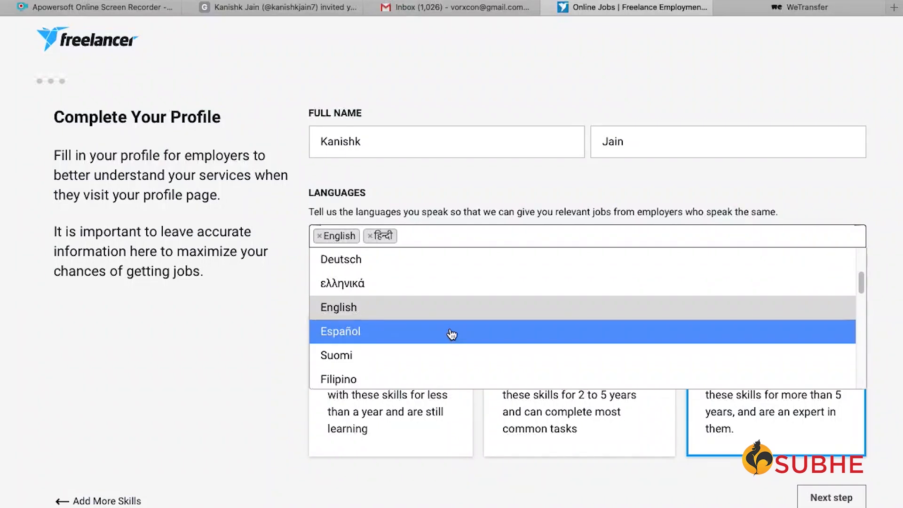
pyautogui.click(615, 499)
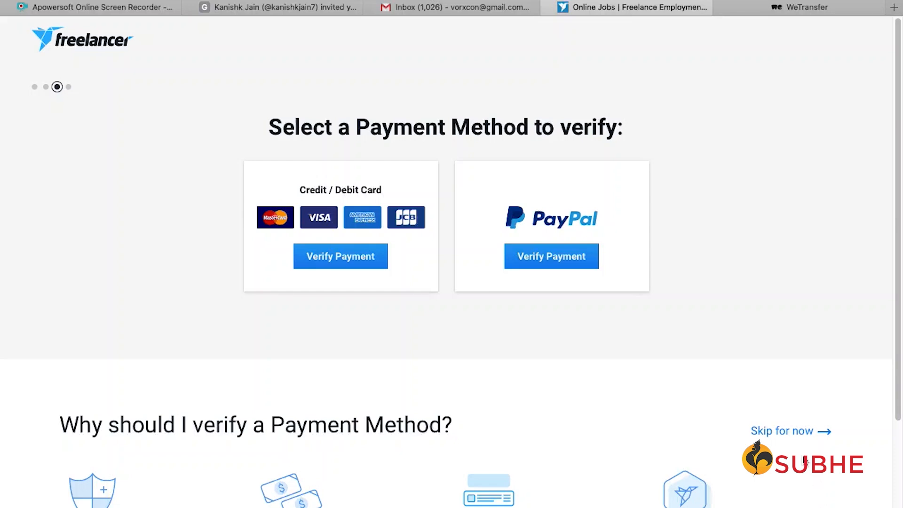
# - Skip payment method verification and look over the Plus Membership free-trial offer
pyautogui.click(804, 432)
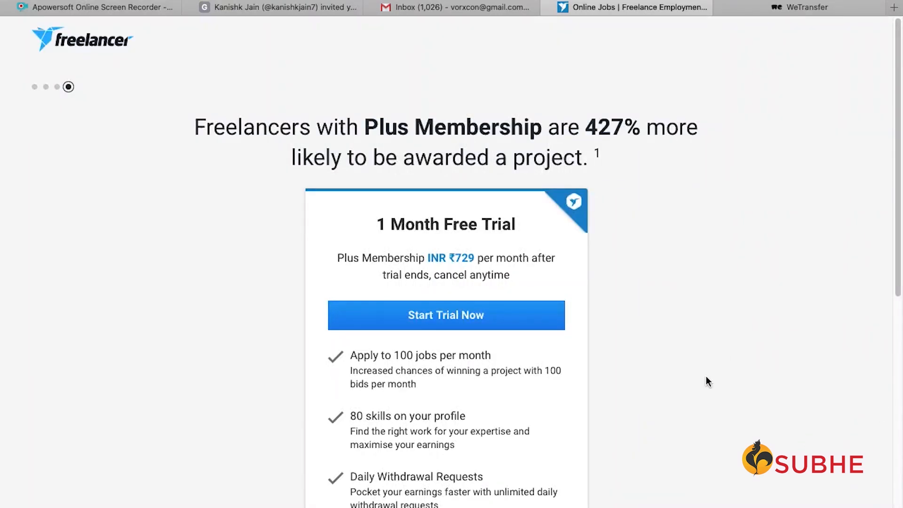
pyautogui.scroll(-9, 708, 376)
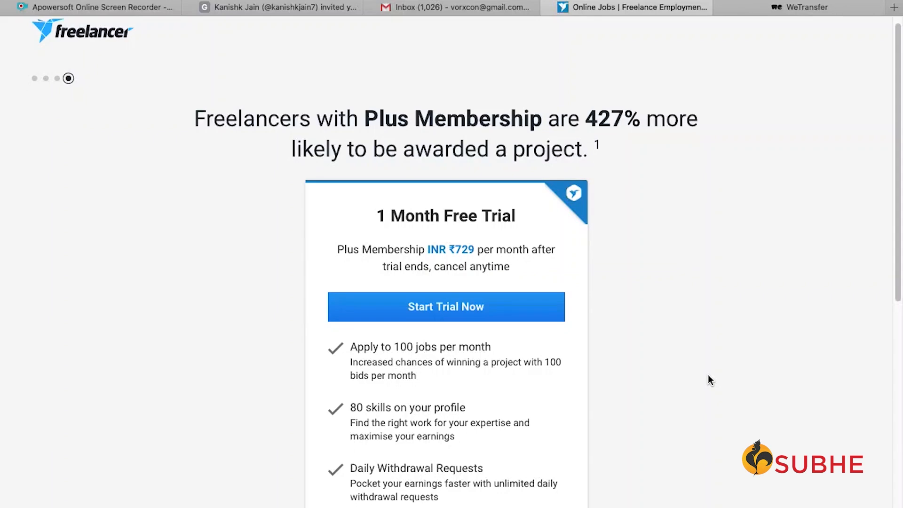
pyautogui.scroll(6, 709, 376)
pyautogui.scroll(-7, 709, 376)
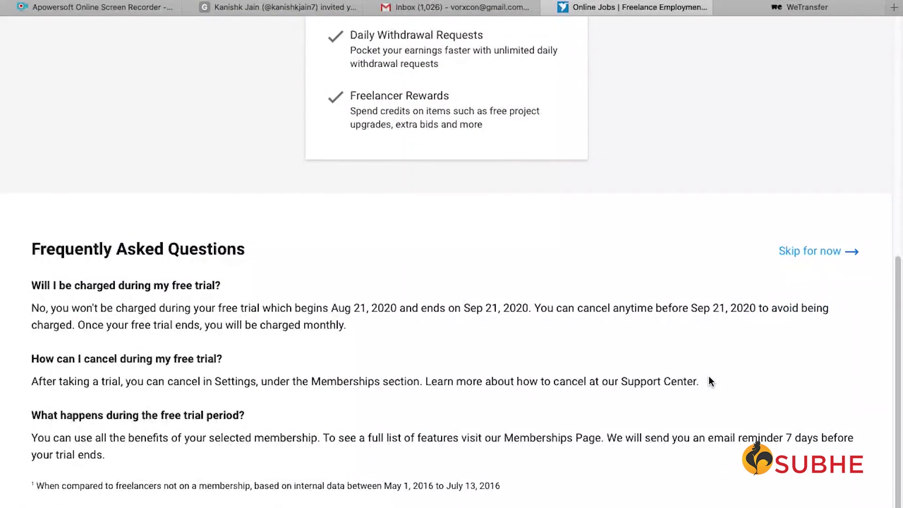
pyautogui.scroll(5, 709, 377)
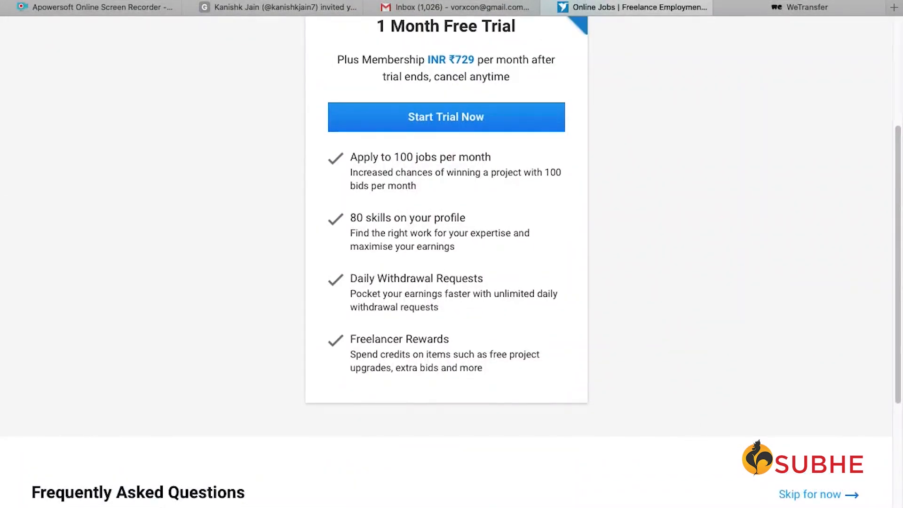
# - Decline the membership trial, then switch to the Gmail inbox tab
pyautogui.click(808, 497)
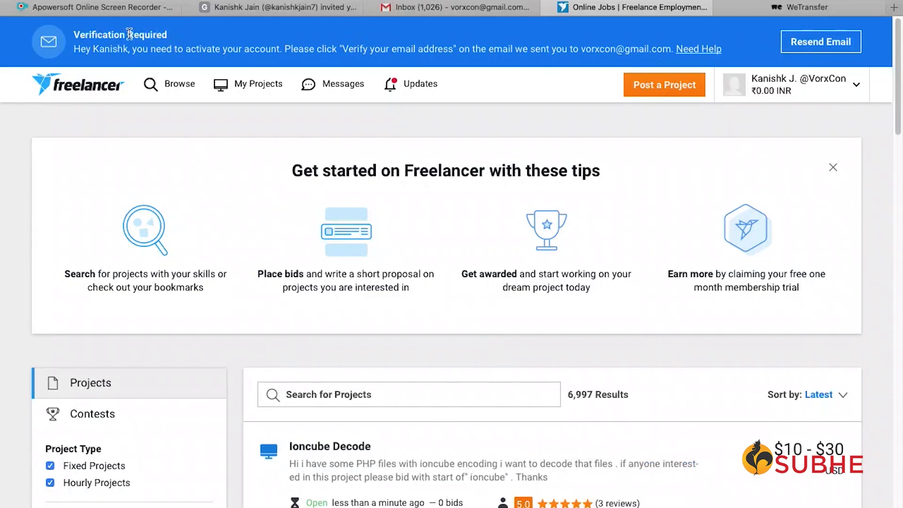
pyautogui.click(446, 10)
# - Open the 'Welcome to Freelancer.com' email and use its Verify Your Email link
pyautogui.click(484, 148)
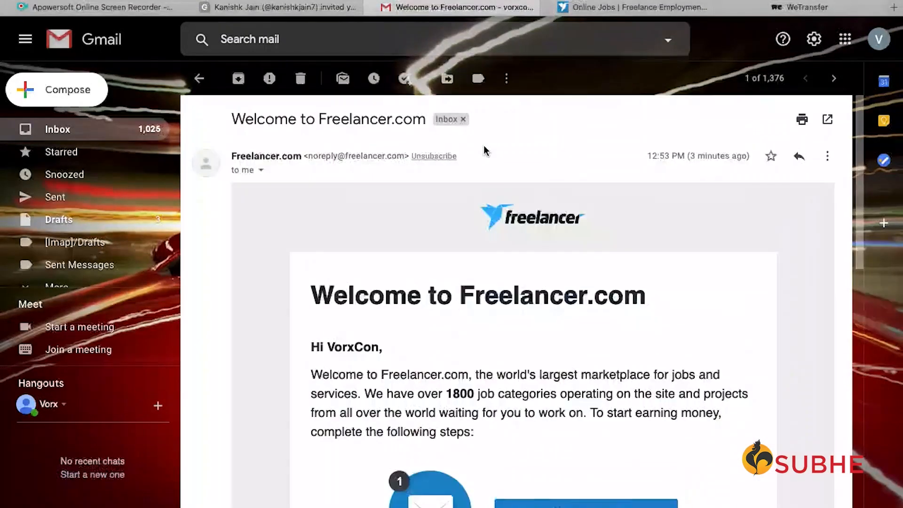
pyautogui.scroll(-1, 546, 376)
pyautogui.click(611, 504)
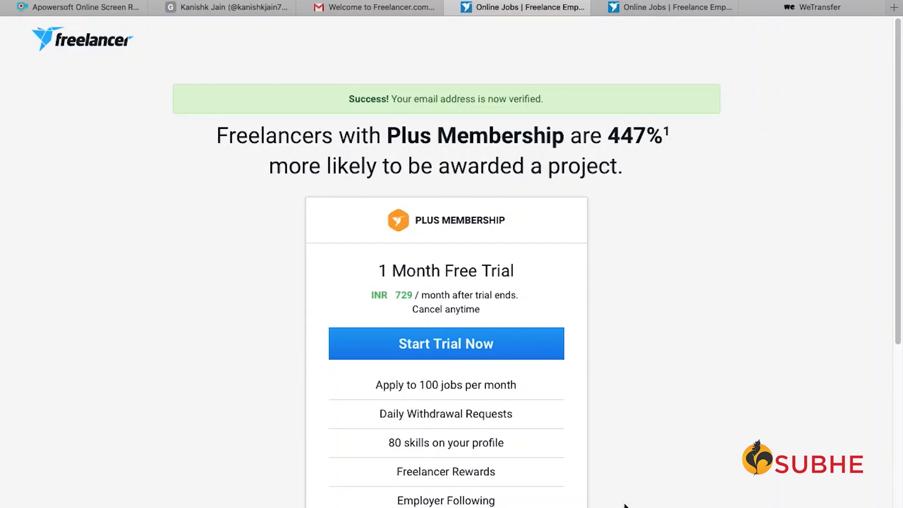
pyautogui.scroll(-6, 663, 433)
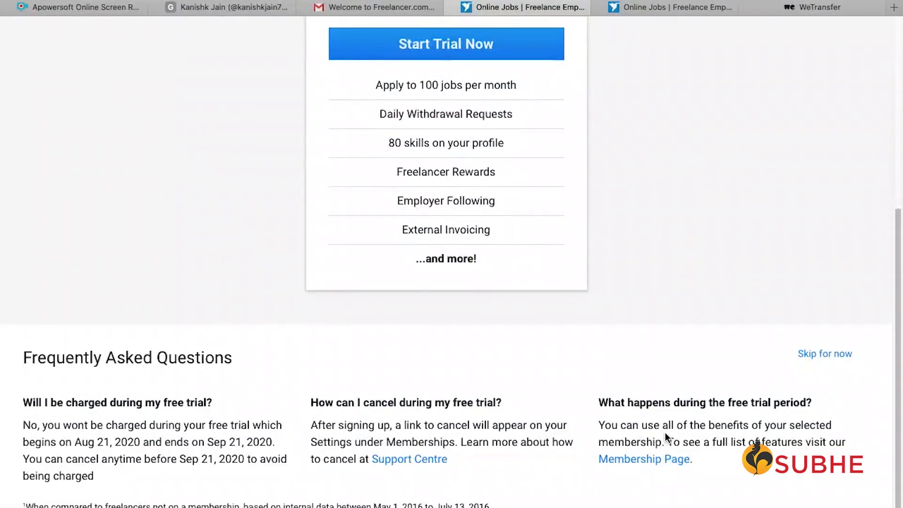
# - Pass on the Plus Membership trial and skip its payment verification to reach project listings
pyautogui.scroll(4, 665, 433)
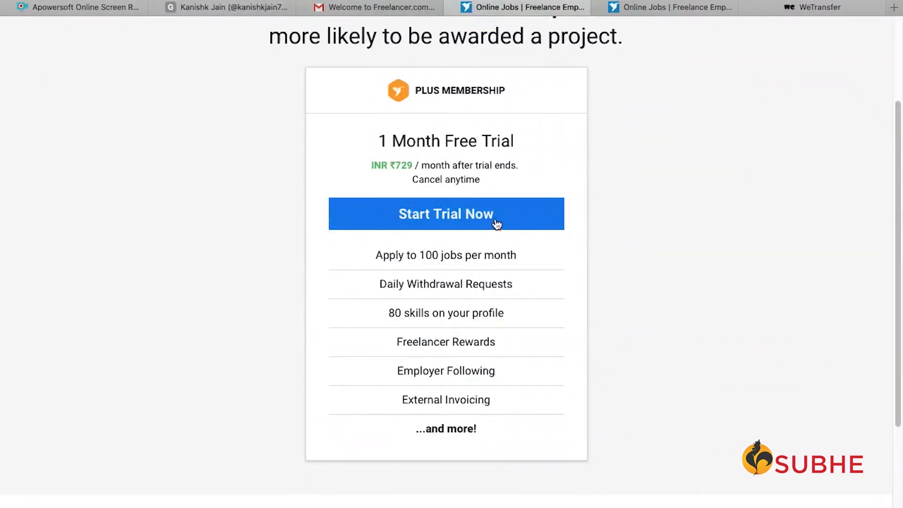
pyautogui.click(494, 226)
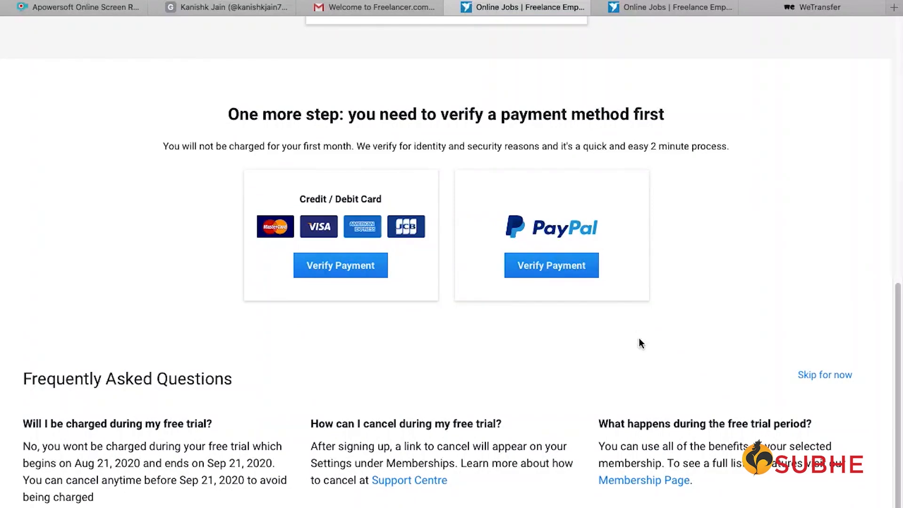
pyautogui.click(852, 376)
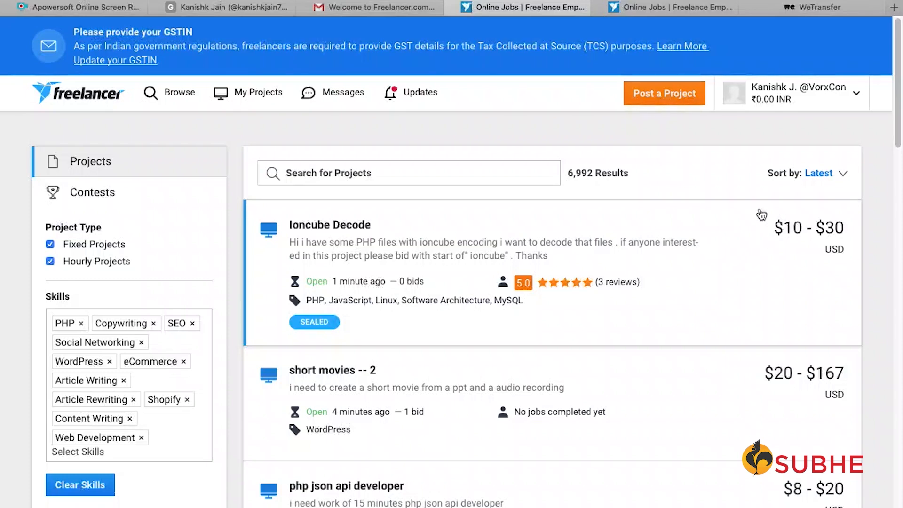
# - Open View Profile from the account dropdown at top right
pyautogui.scroll(-12, 733, 250)
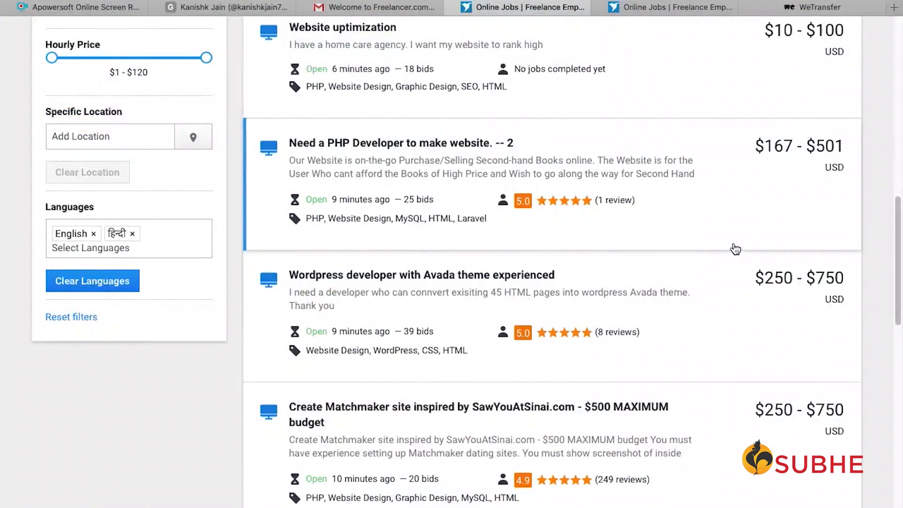
pyautogui.scroll(12, 736, 249)
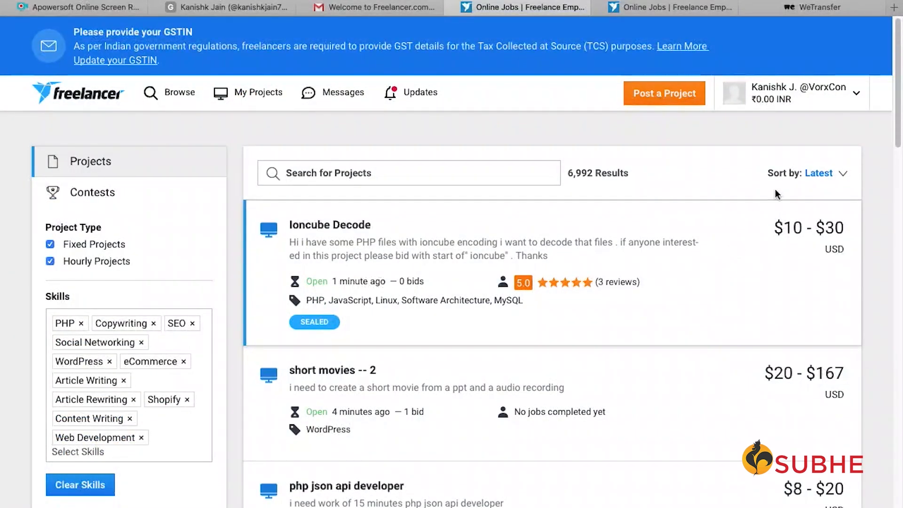
pyautogui.click(855, 94)
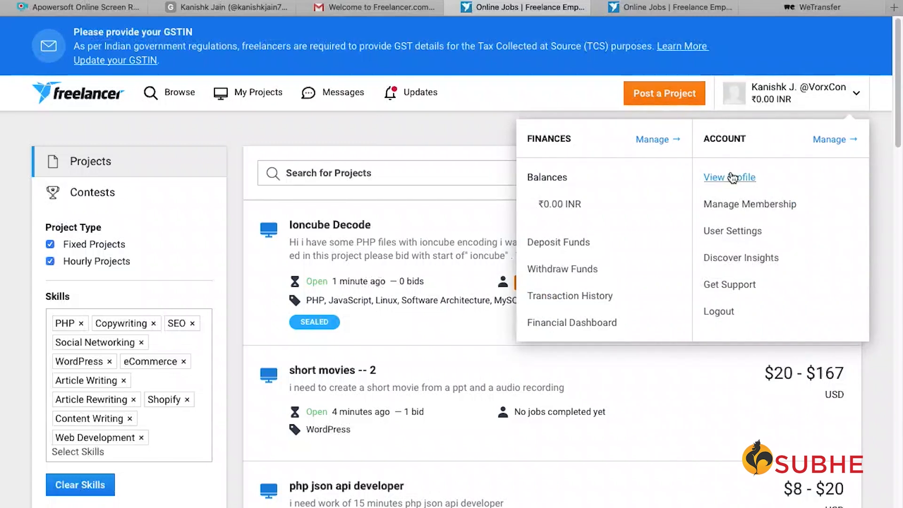
pyautogui.click(732, 177)
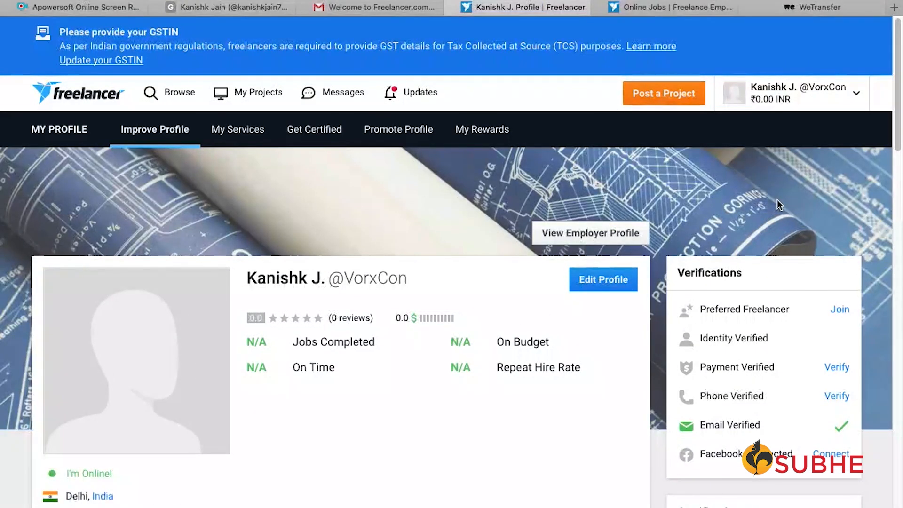
# - Scroll through the profile page, clearing an accidental text selection
pyautogui.scroll(-1, 758, 212)
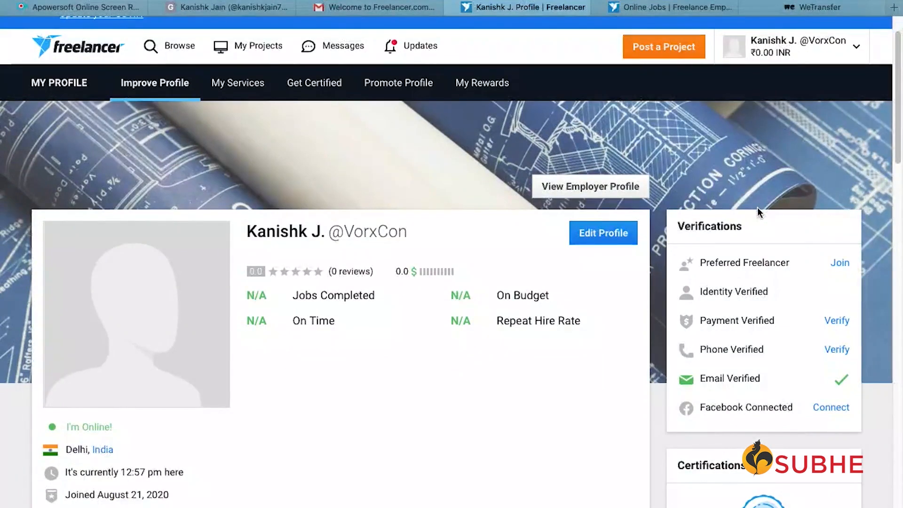
pyautogui.scroll(-3, 746, 242)
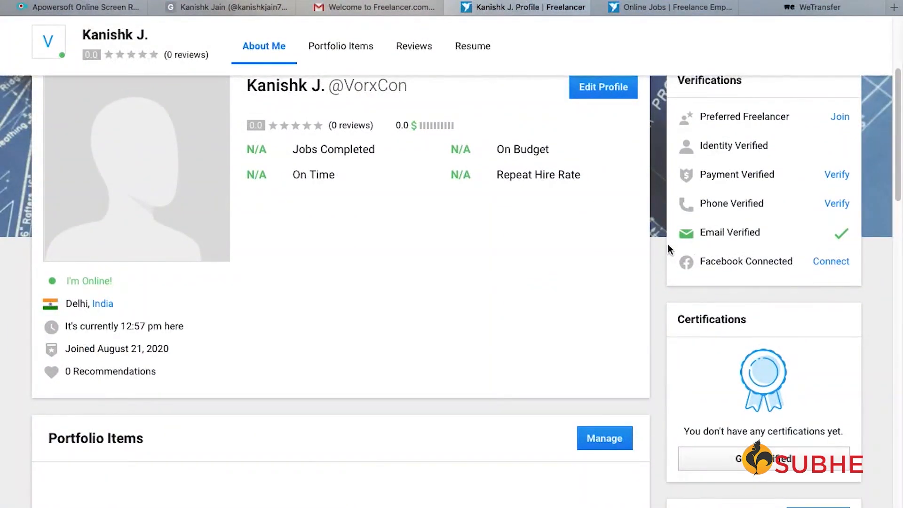
pyautogui.scroll(2, 597, 409)
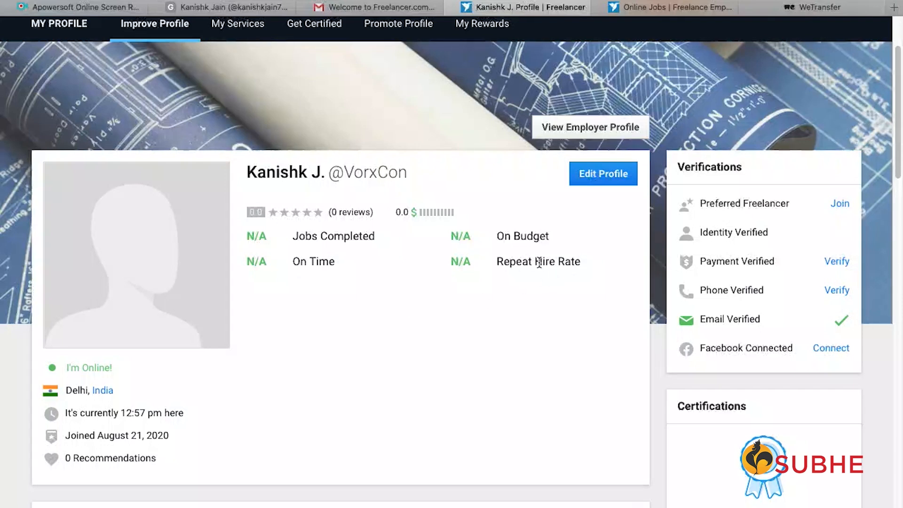
pyautogui.moveTo(488, 267); pyautogui.dragTo(595, 260)
pyautogui.click(599, 300)
pyautogui.scroll(-6, 479, 270)
pyautogui.scroll(8, 479, 270)
pyautogui.scroll(-3, 480, 269)
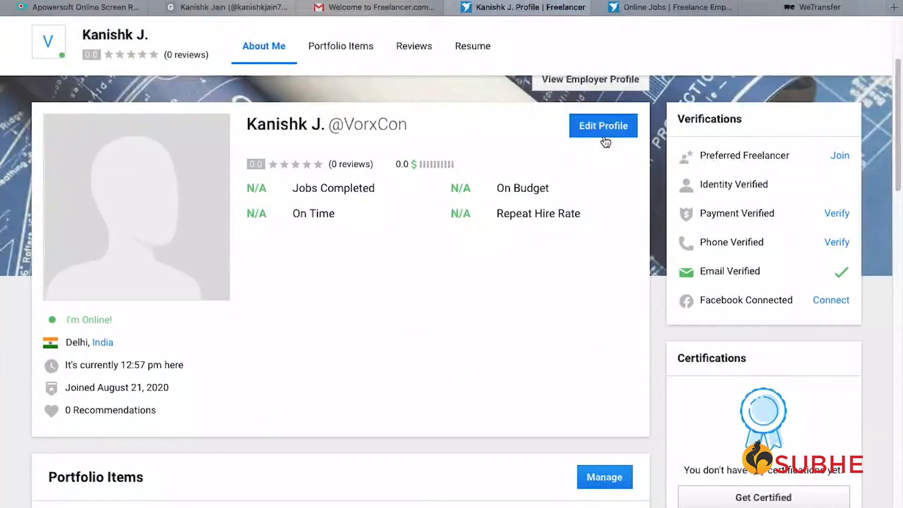
# - Open the profile editor and change the hourly rate from 0 to 10 USD per hour
pyautogui.click(603, 126)
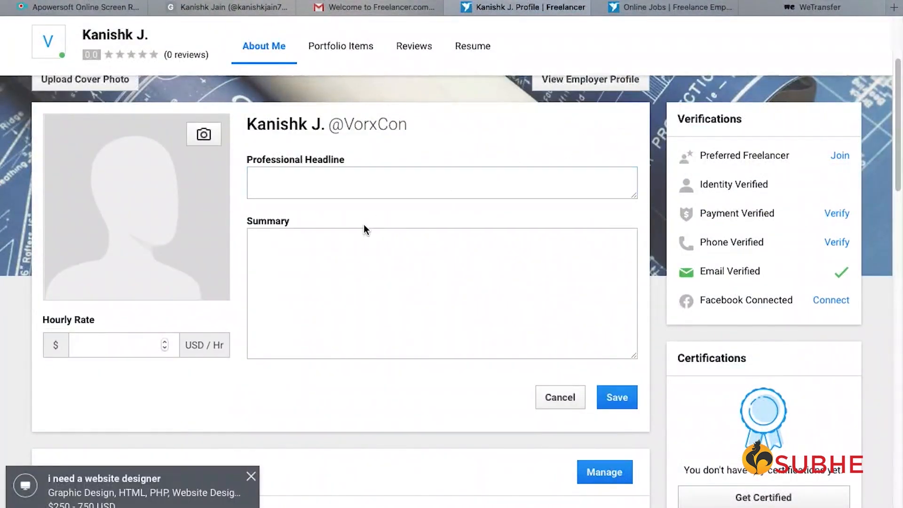
pyautogui.click(139, 347)
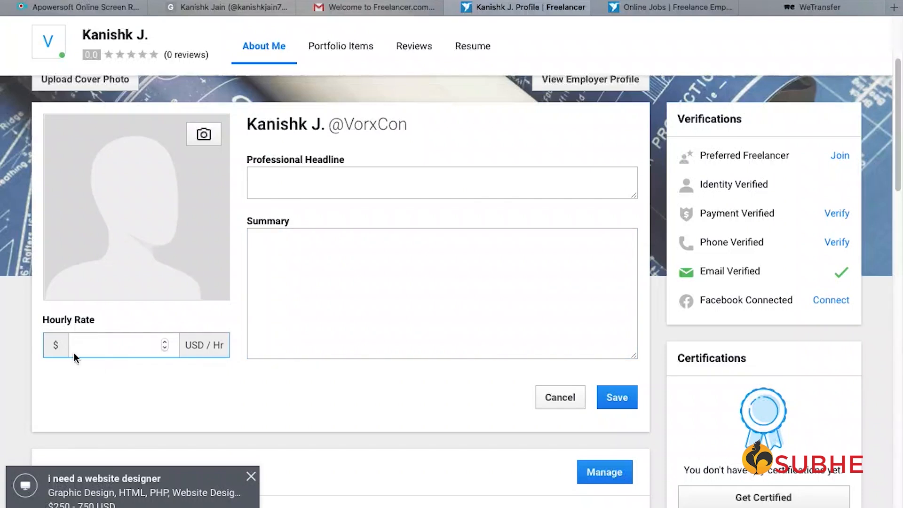
pyautogui.click(164, 348)
pyautogui.click(165, 342)
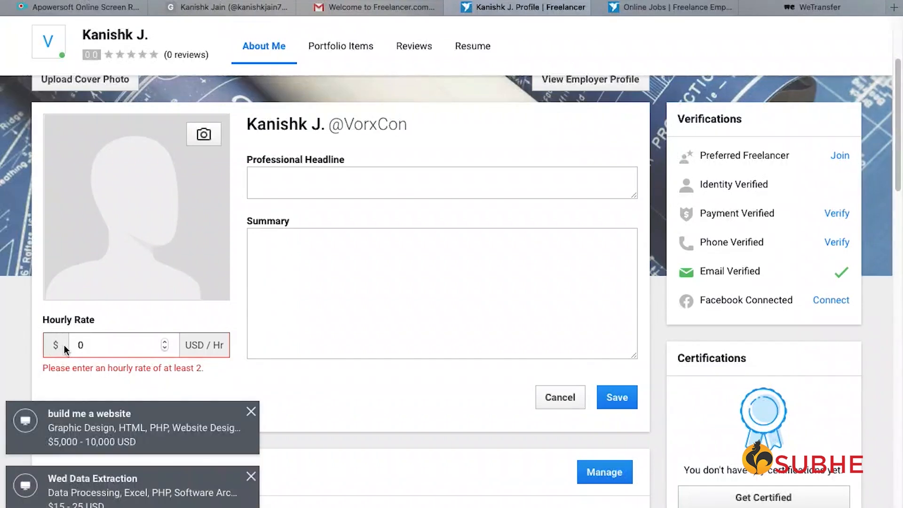
pyautogui.press('BackSpace')
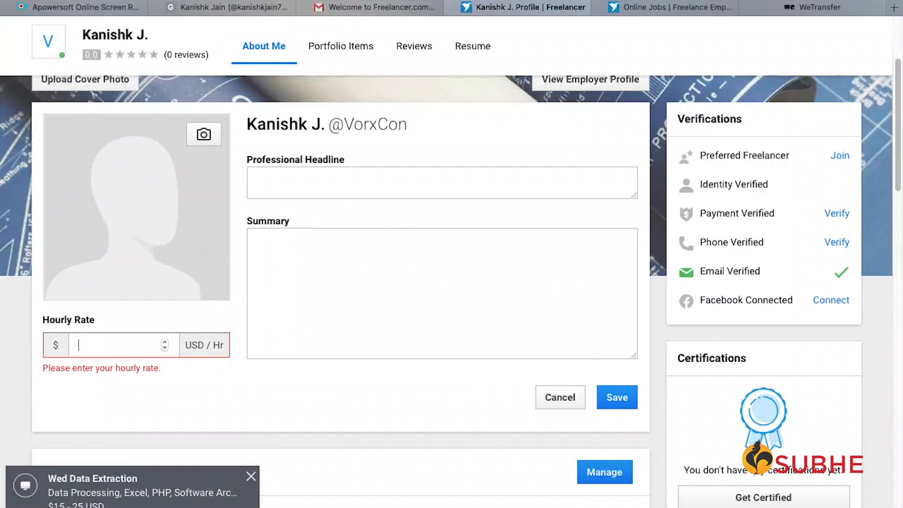
pyautogui.write('10')
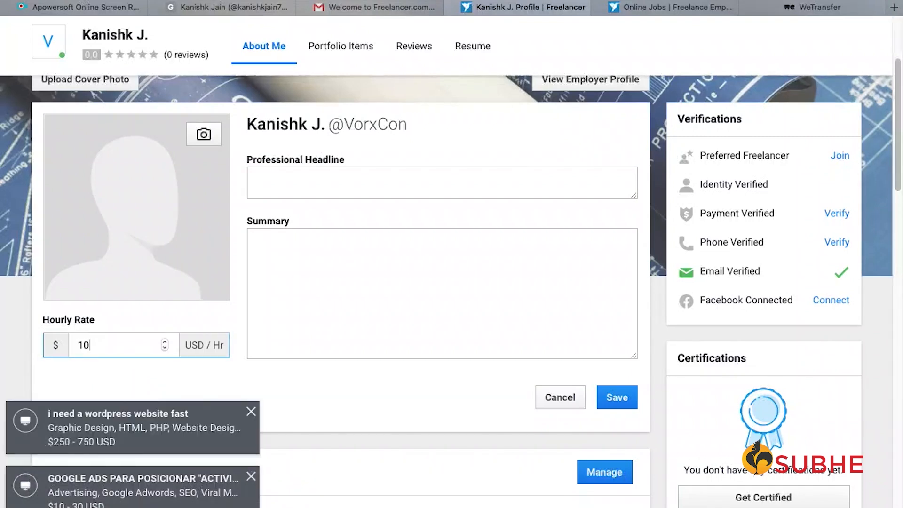
pyautogui.click(292, 397)
pyautogui.click(374, 181)
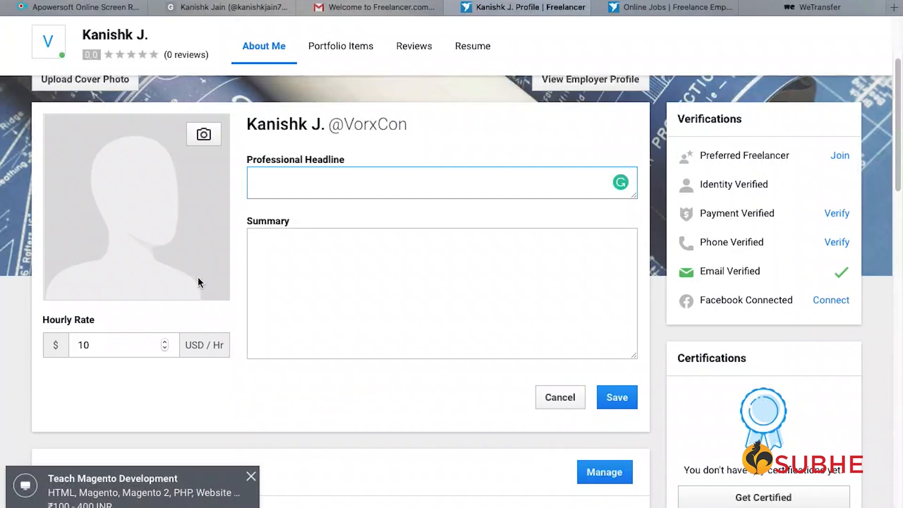
# - Type a headline covering C, Javascript, CSS, HTML5, PHP and 5 plus years of experience
pyautogui.doubleClick(207, 346)
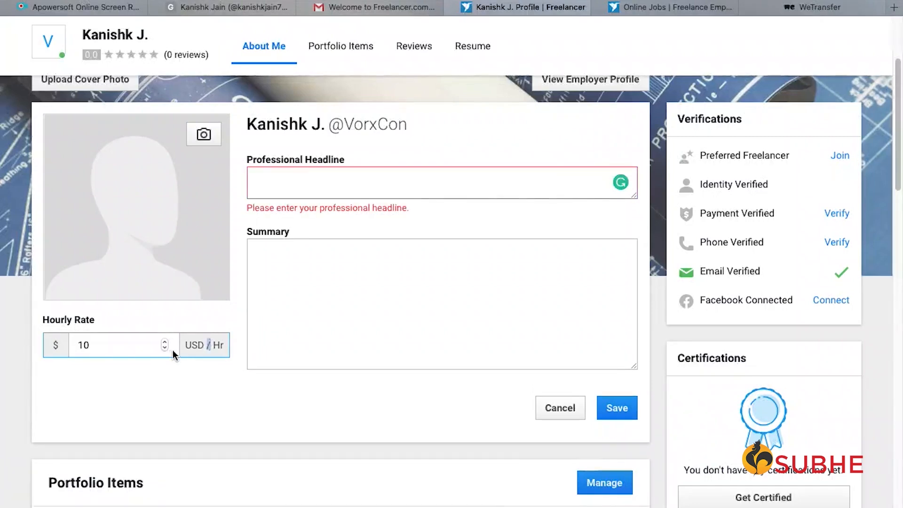
pyautogui.scroll(-3, 210, 349)
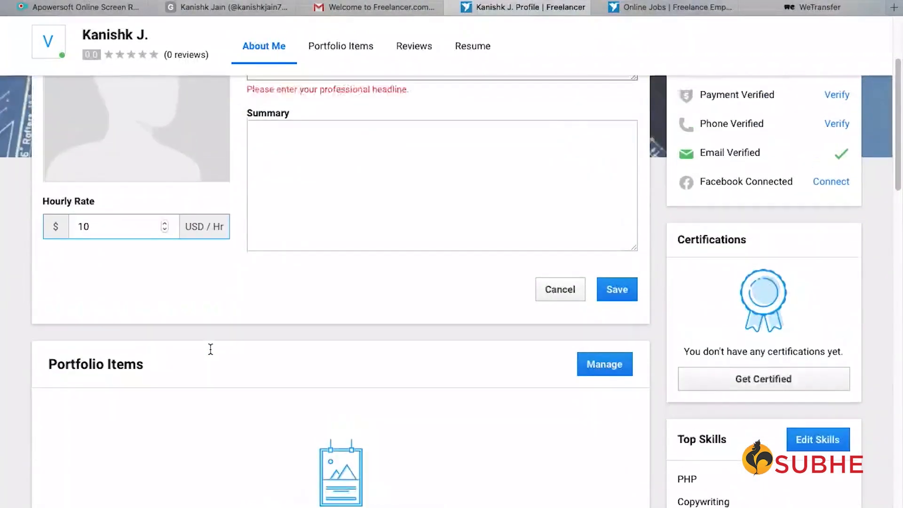
pyautogui.scroll(5, 210, 348)
pyautogui.scroll(-2, 211, 348)
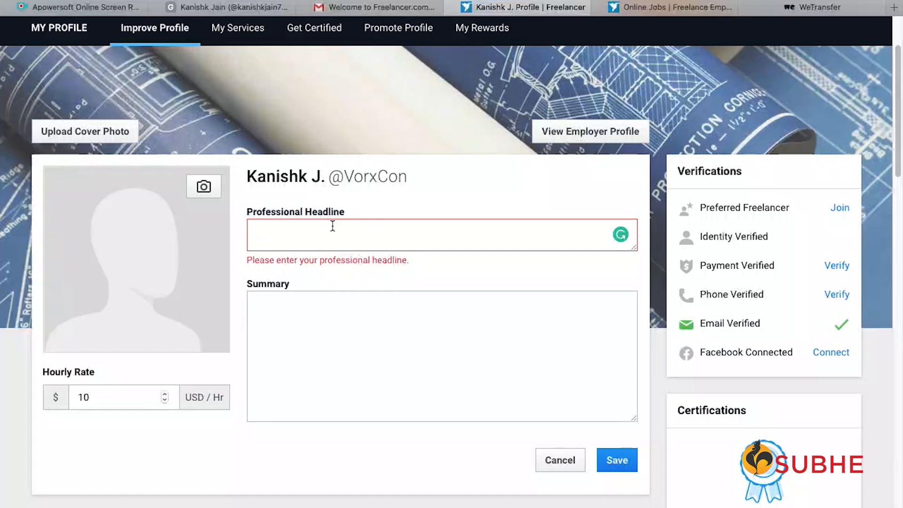
pyautogui.write('A website developer with knowledge of C, Javascript, CSS, HTML5, PHP and 5 plus years f')
pyautogui.press('BackSpace')
pyautogui.press('BackSpace')
pyautogui.press('BackSpace')
pyautogui.press('BackSpace')
pyautogui.press('BackSpace')
pyautogui.press('BackSpace')
pyautogui.press('BackSpace')
pyautogui.press('BackSpace')
pyautogui.press('BackSpace')
pyautogui.press('BackSpace')
pyautogui.press('BackSpace')
pyautogui.press('BackSpace')
pyautogui.press('BackSpace')
pyautogui.press('BackSpace')
pyautogui.press('BackSpace')
pyautogui.press('BackSpace')
pyautogui.press('BackSpace')
pyautogui.press('BackSpace')
pyautogui.press('BackSpace')
pyautogui.press('Left')
pyautogui.press('Left')
pyautogui.press('Left')
pyautogui.press('Left')
pyautogui.press('Left')
pyautogui.press('Left')
pyautogui.press('Left')
pyautogui.press('Left')
pyautogui.press('Left')
pyautogui.press('Left')
pyautogui.press('Left')
pyautogui.press('Left')
pyautogui.press('Left')
pyautogui.press('Left')
pyautogui.press('Left')
pyautogui.press('Left')
pyautogui.press('Left')
pyautogui.press('Left')
pyautogui.press('Left')
pyautogui.press('Left')
pyautogui.press('Left')
pyautogui.press('Left')
pyautogui.press('Left')
pyautogui.press('Left')
pyautogui.press('Left')
pyautogui.press('Left')
pyautogui.press('Left')
pyautogui.press('Left')
pyautogui.press('Left')
pyautogui.press('Left')
pyautogui.press('Left')
pyautogui.press('Left')
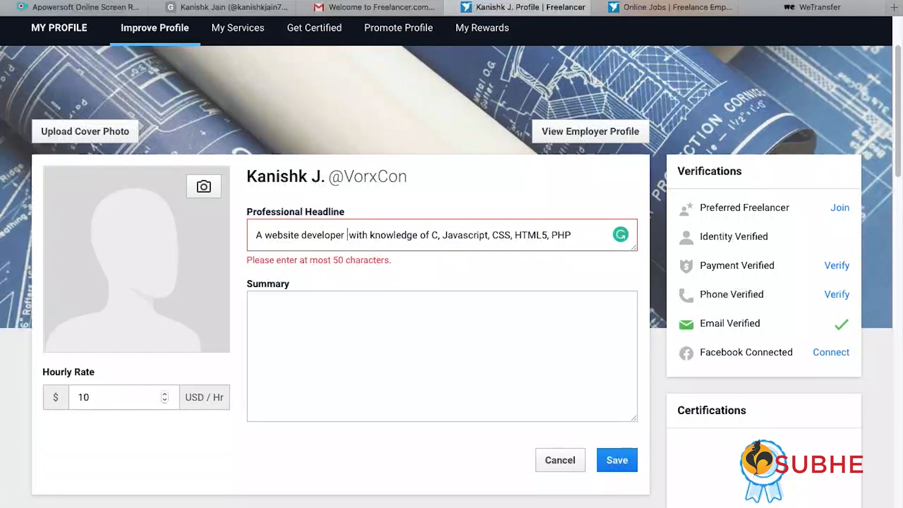
pyautogui.write('with 5 plus years of experice')
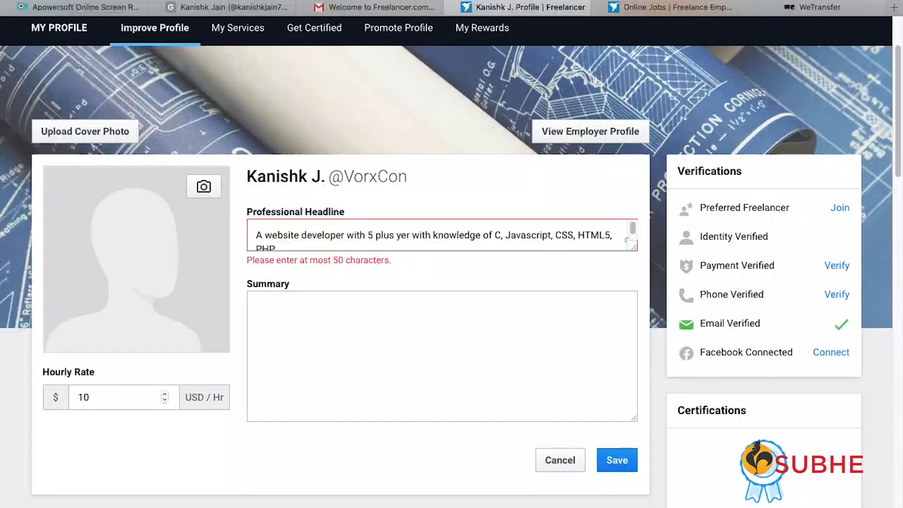
pyautogui.press('BackSpace')
pyautogui.press('BackSpace')
pyautogui.write('ence')
pyautogui.press('Right')
pyautogui.press('Right')
pyautogui.press('Right')
pyautogui.press('Right')
pyautogui.press('Right')
pyautogui.press('BackSpace')
pyautogui.press('BackSpace')
pyautogui.press('BackSpace')
pyautogui.press('BackSpace')
pyautogui.write('having')
pyautogui.press('Tab')
pyautogui.scroll(-2, 418, 247)
# - Trim the headline to 'Website developer with 5 plus years of experience' to meet the 50-character limit
pyautogui.click(397, 142)
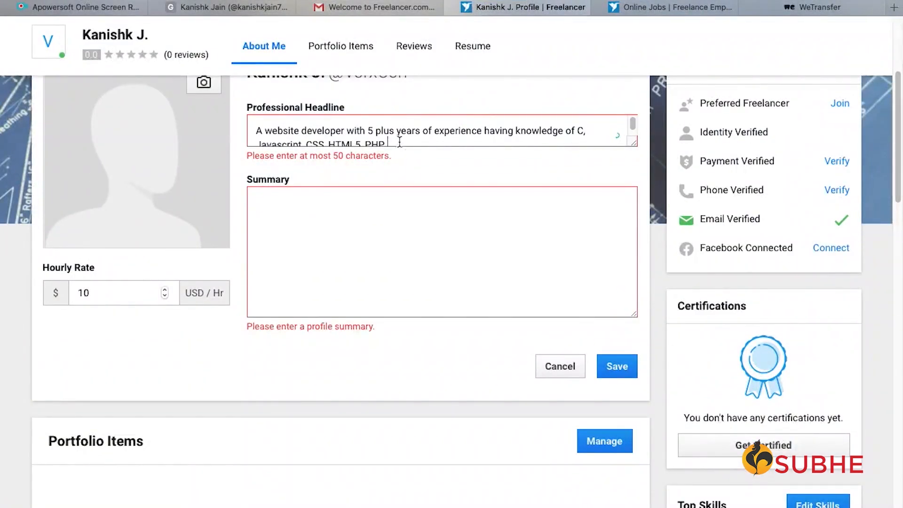
pyautogui.press('BackSpace')
pyautogui.press('BackSpace')
pyautogui.press('BackSpace')
pyautogui.press('BackSpace')
pyautogui.press('BackSpace')
pyautogui.press('BackSpace')
pyautogui.press('BackSpace')
pyautogui.press('BackSpace')
pyautogui.press('BackSpace')
pyautogui.press('BackSpace')
pyautogui.press('BackSpace')
pyautogui.press('BackSpace')
pyautogui.press('BackSpace')
pyautogui.press('BackSpace')
pyautogui.press('BackSpace')
pyautogui.press('BackSpace')
pyautogui.press('BackSpace')
pyautogui.press('BackSpace')
pyautogui.press('BackSpace')
pyautogui.press('BackSpace')
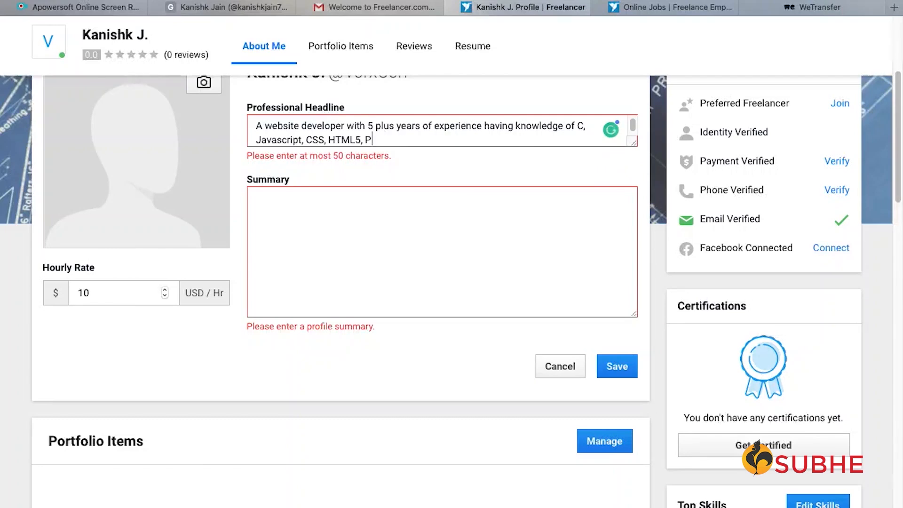
pyautogui.press('BackSpace')
pyautogui.press('BackSpace')
pyautogui.press('BackSpace')
pyautogui.press('BackSpace')
pyautogui.press('BackSpace')
pyautogui.press('BackSpace')
pyautogui.press('BackSpace')
pyautogui.press('BackSpace')
pyautogui.press('BackSpace')
pyautogui.press('BackSpace')
pyautogui.press('BackSpace')
pyautogui.press('BackSpace')
pyautogui.press('BackSpace')
pyautogui.press('BackSpace')
pyautogui.press('BackSpace')
pyautogui.press('BackSpace')
pyautogui.press('BackSpace')
pyautogui.press('BackSpace')
pyautogui.press('BackSpace')
pyautogui.press('BackSpace')
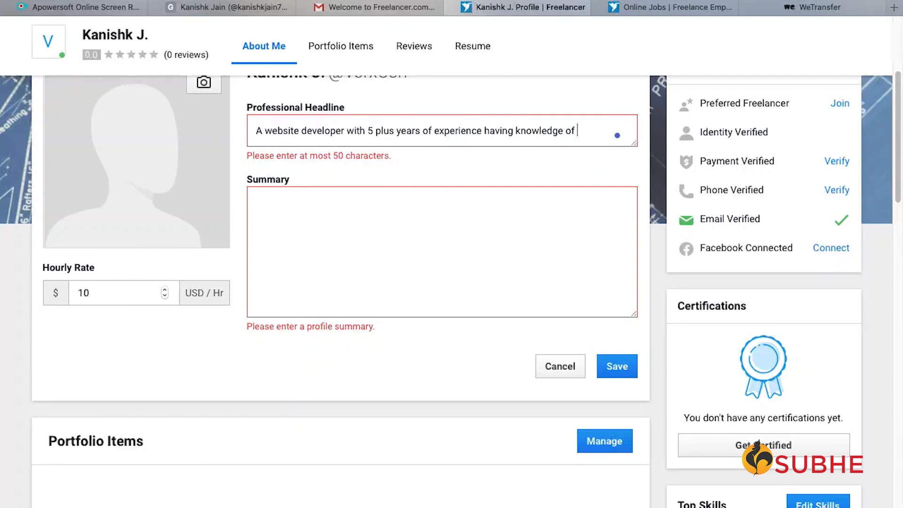
pyautogui.click(267, 130)
pyautogui.press('BackSpace')
pyautogui.press('BackSpace')
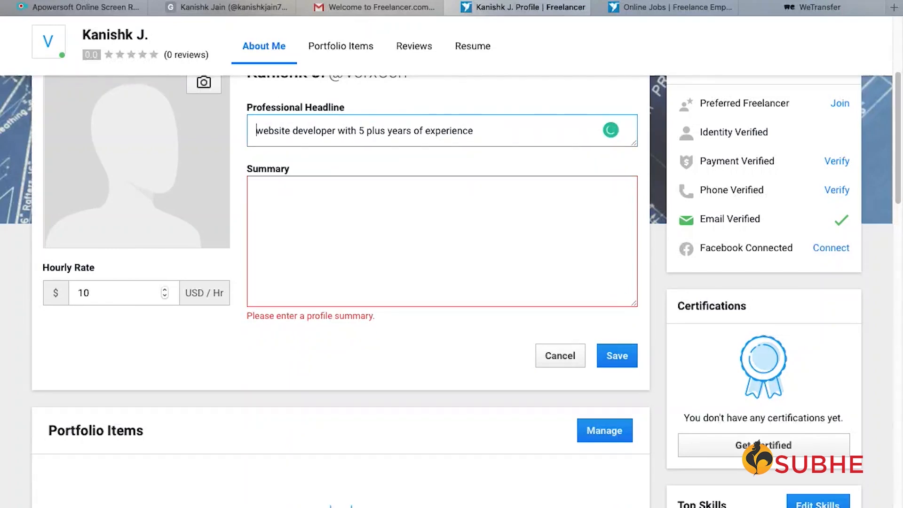
pyautogui.click(264, 130)
pyautogui.press('BackSpace')
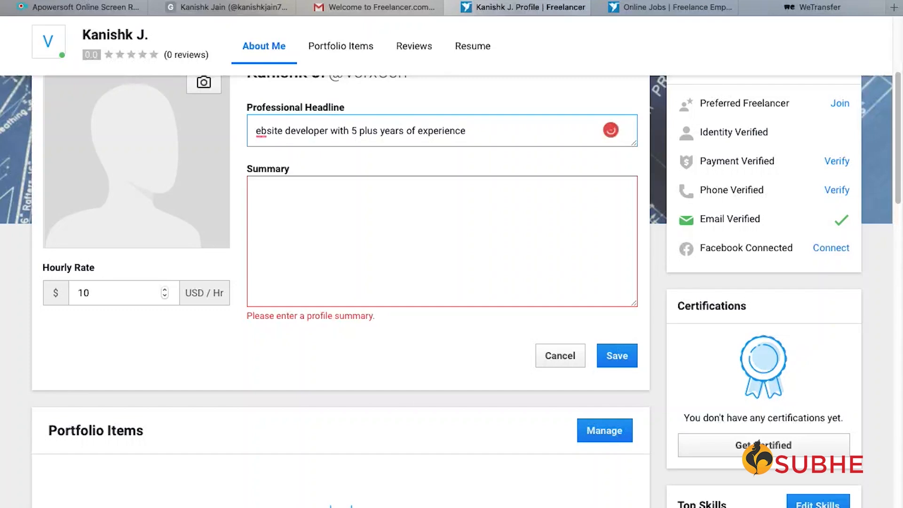
pyautogui.write('W')
pyautogui.press('Tab')
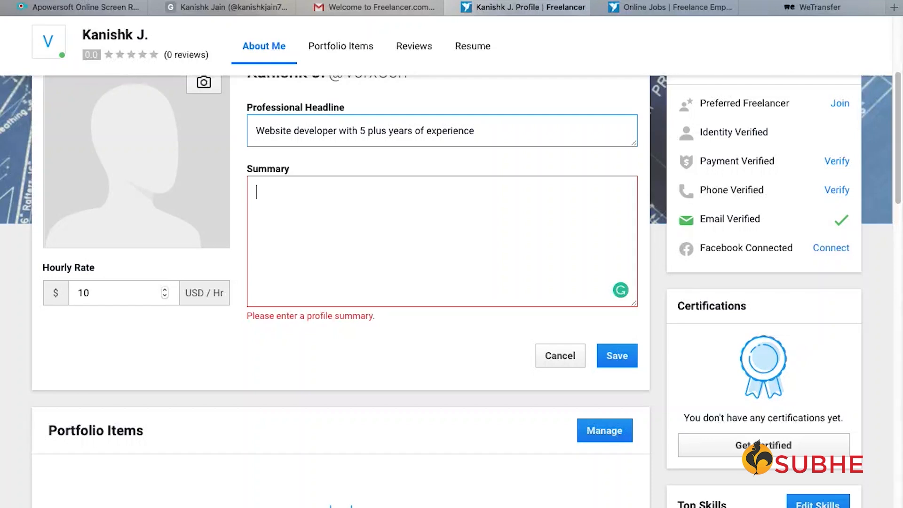
# - Write a two-line summary on ecommerce, application design, database management and PHP, Javascript, HTML5, CSS skills
pyautogui.write('I have worked on projects for ecommerce')
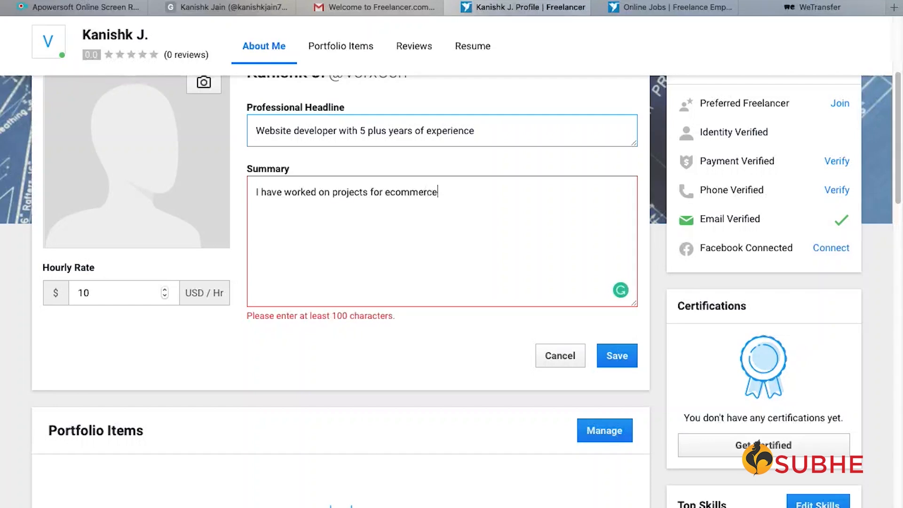
pyautogui.write(', application design and')
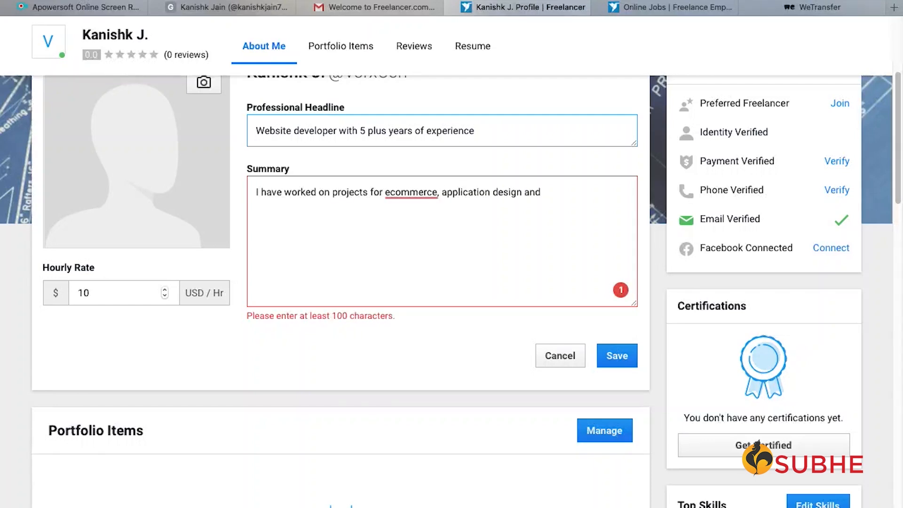
pyautogui.write(' database management.')
pyautogui.press('Return')
pyautogui.write('Have sound knowledge of')
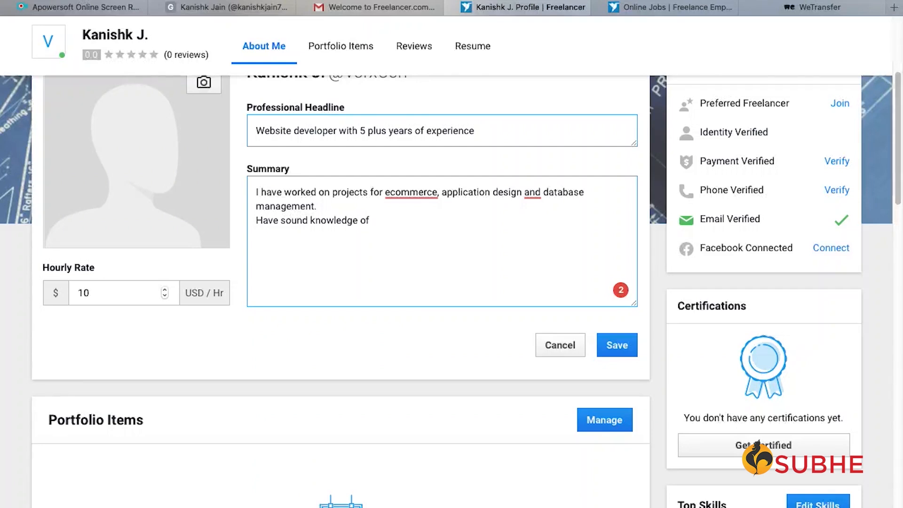
pyautogui.write(' PHP, Javascript, HT')
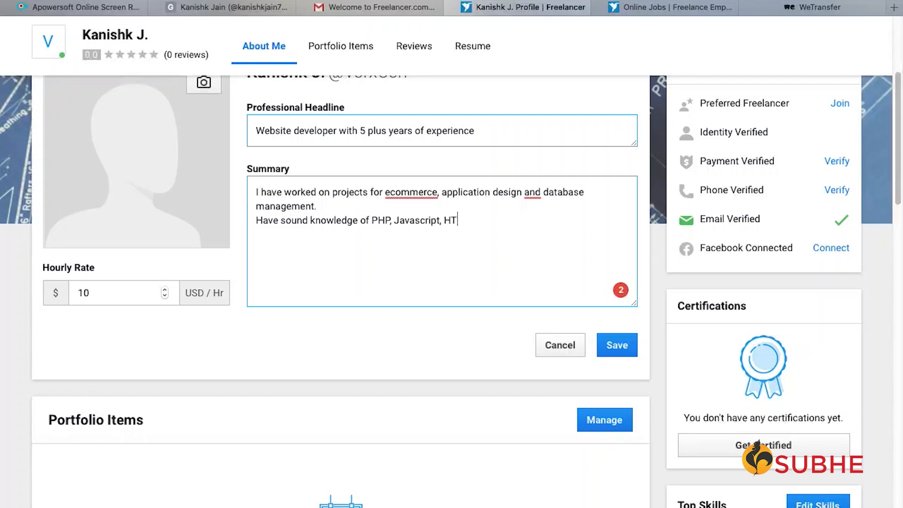
pyautogui.write('ML5, CSS and worked with clients across IT, Banking, Hospitality and Management sectors')
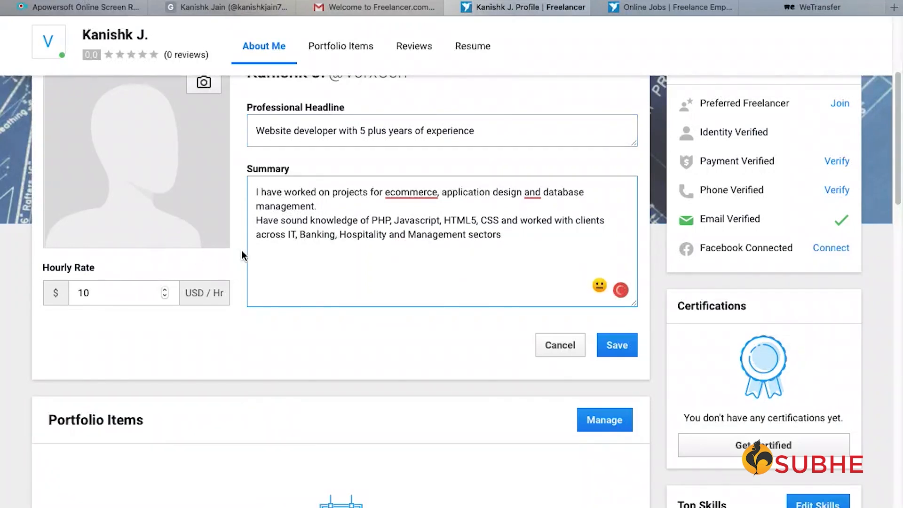
# - Accept the eCommerce spelling fix and the comma before 'and', then save the profile
pyautogui.moveTo(408, 193)
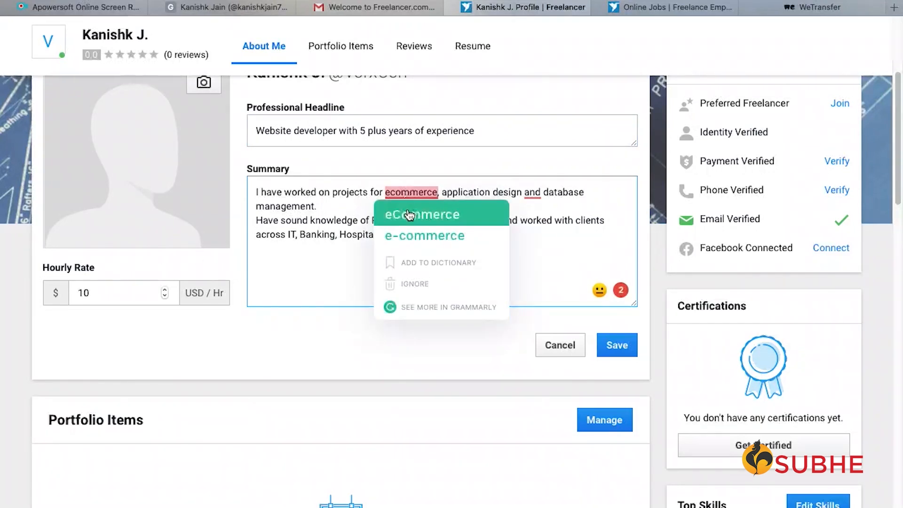
pyautogui.click(407, 214)
pyautogui.moveTo(536, 194)
pyautogui.click(544, 235)
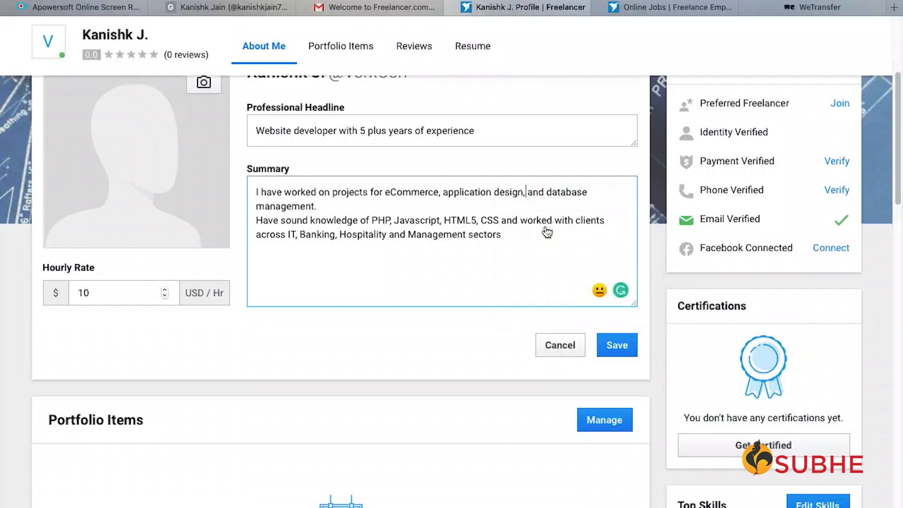
pyautogui.click(616, 345)
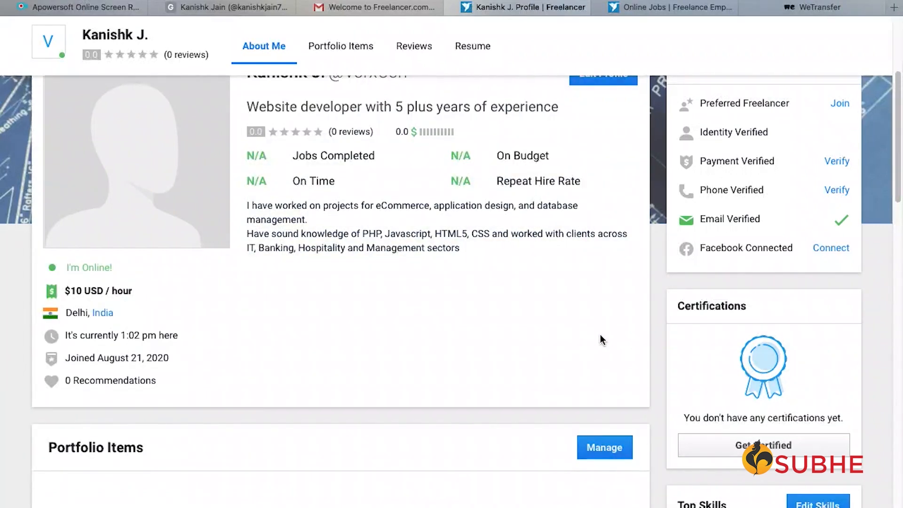